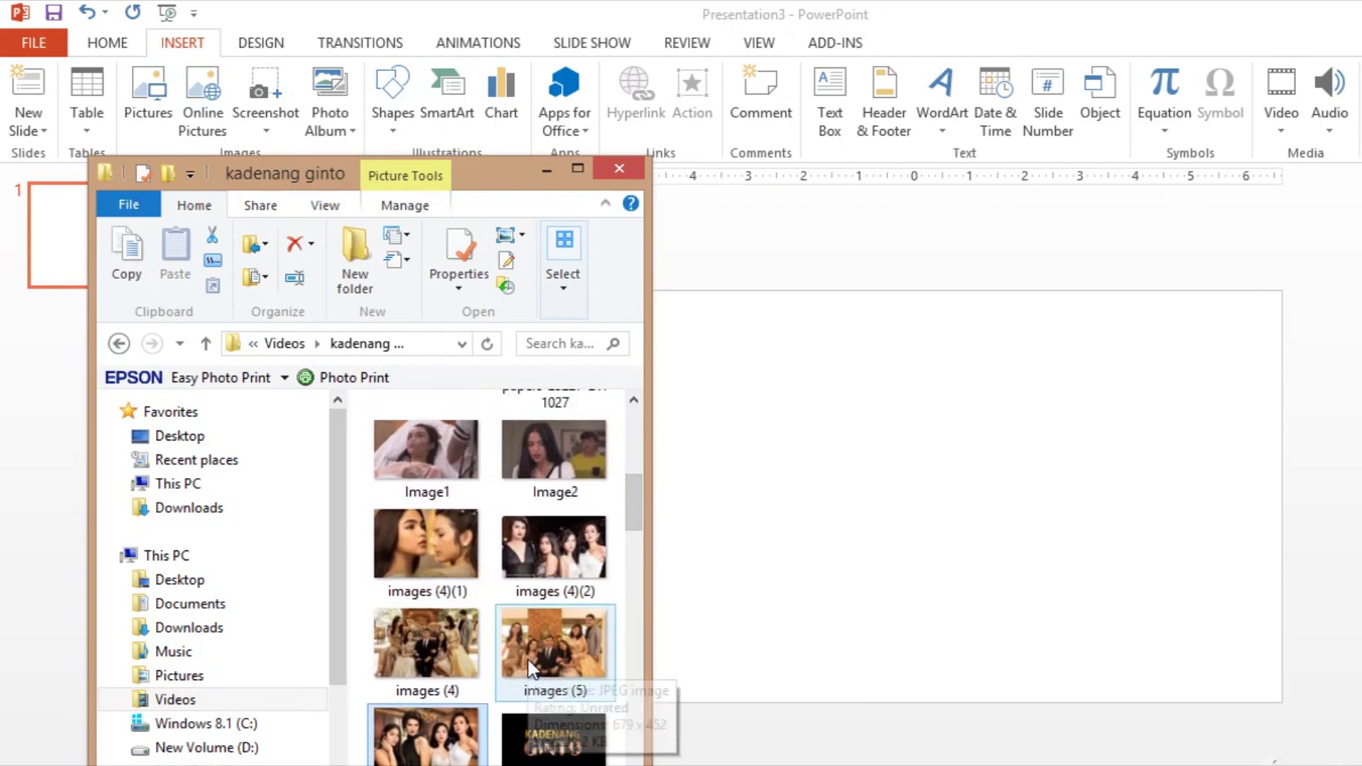
# Insert the picture images (5) from the kadenang ginto folder and stretch it to cover the whole slide.
pyautogui.moveTo(539, 663); pyautogui.dragTo(612, 483)
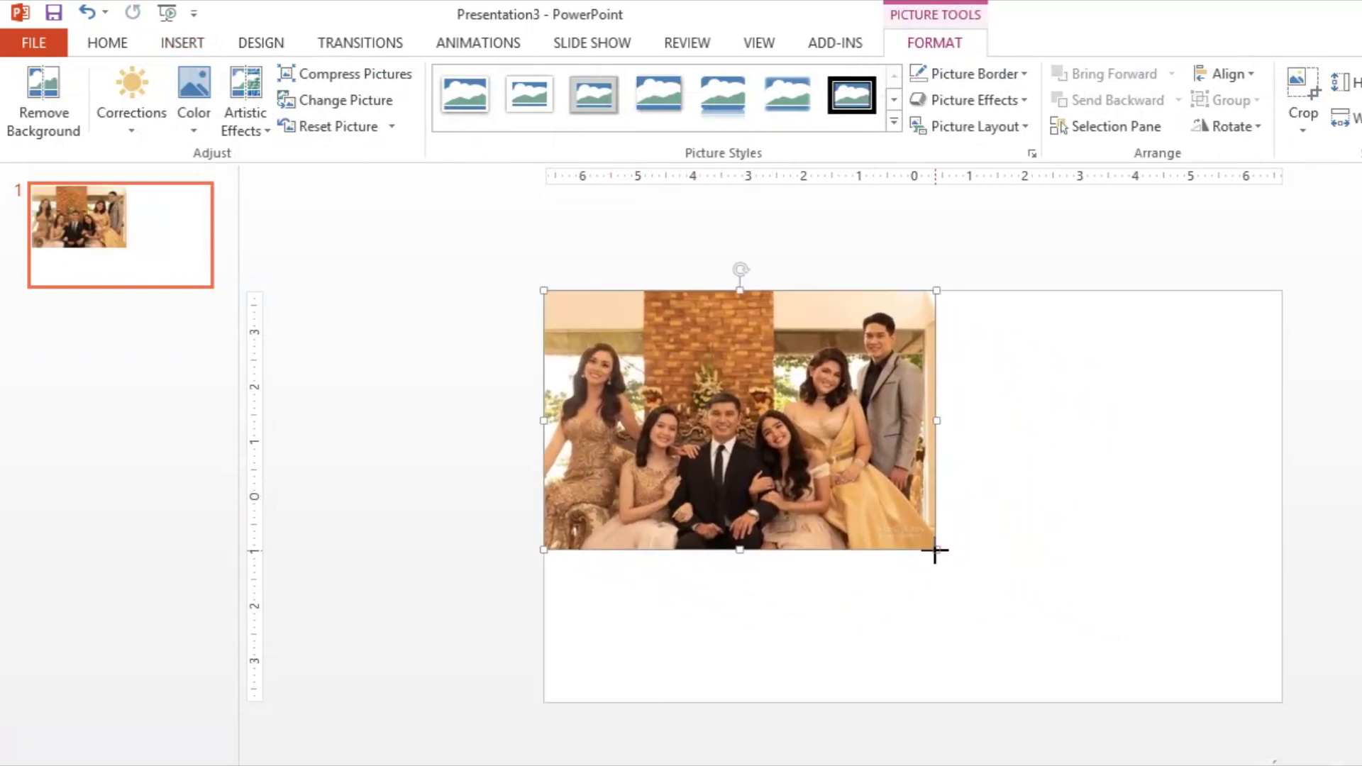
pyautogui.moveTo(936, 550); pyautogui.dragTo(1156, 625)
pyautogui.moveTo(1168, 497); pyautogui.dragTo(1288, 517)
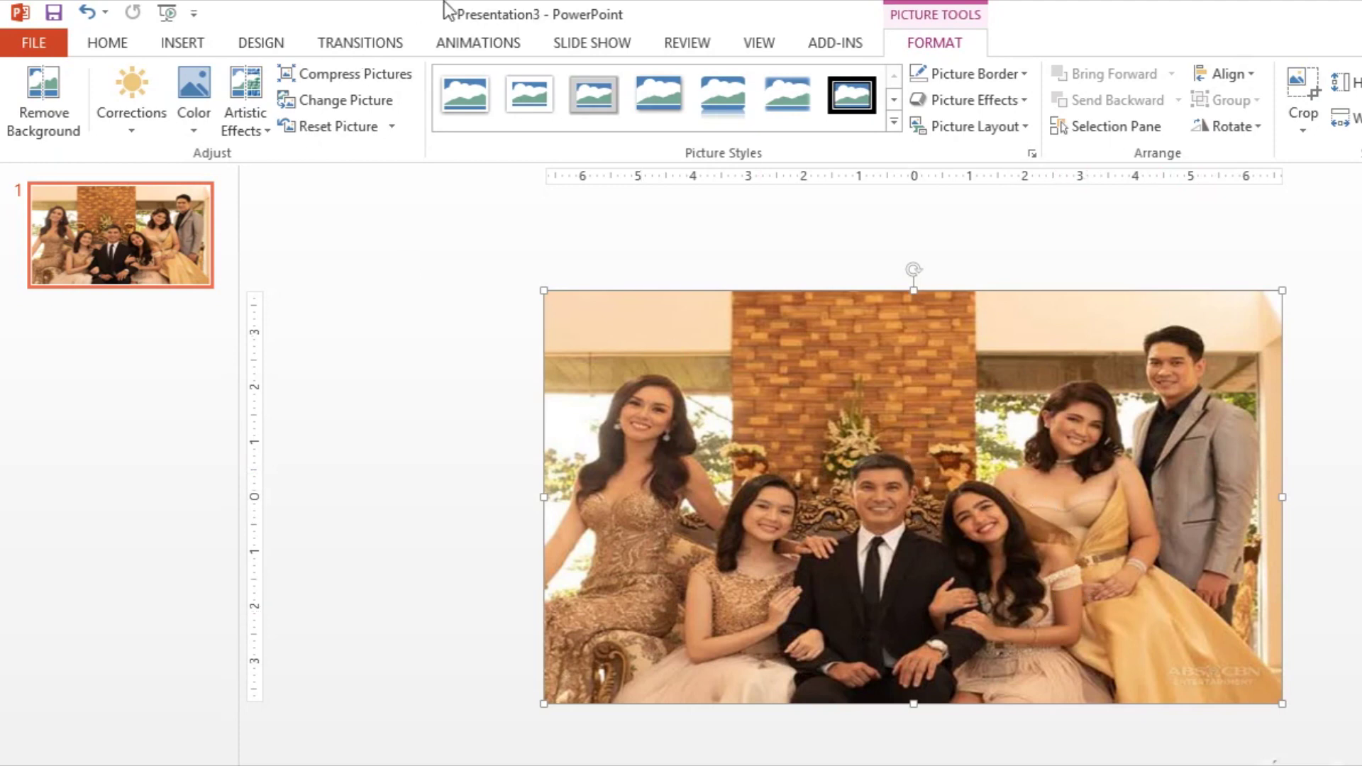
# Add WordArt in the plain black fill style over the picture with the text GINTO.
pyautogui.click(183, 44)
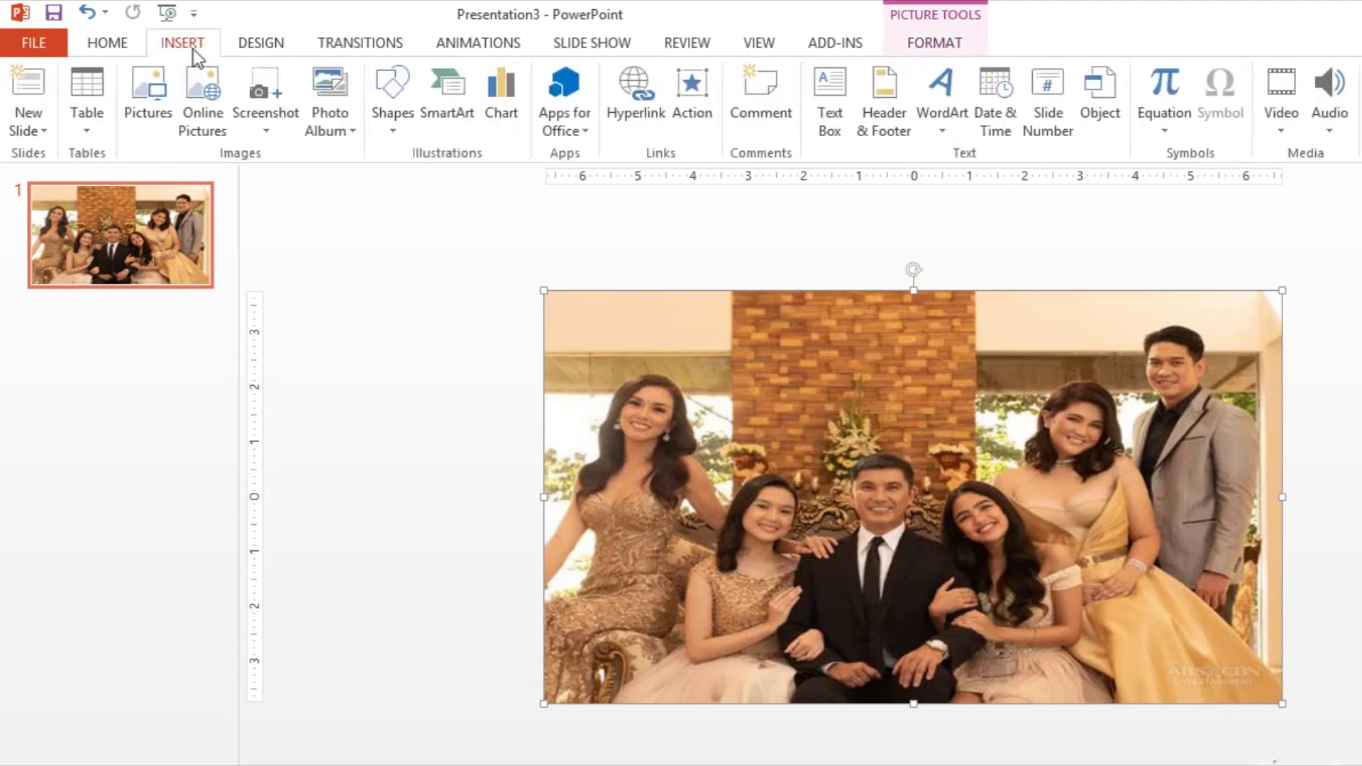
pyautogui.click(943, 133)
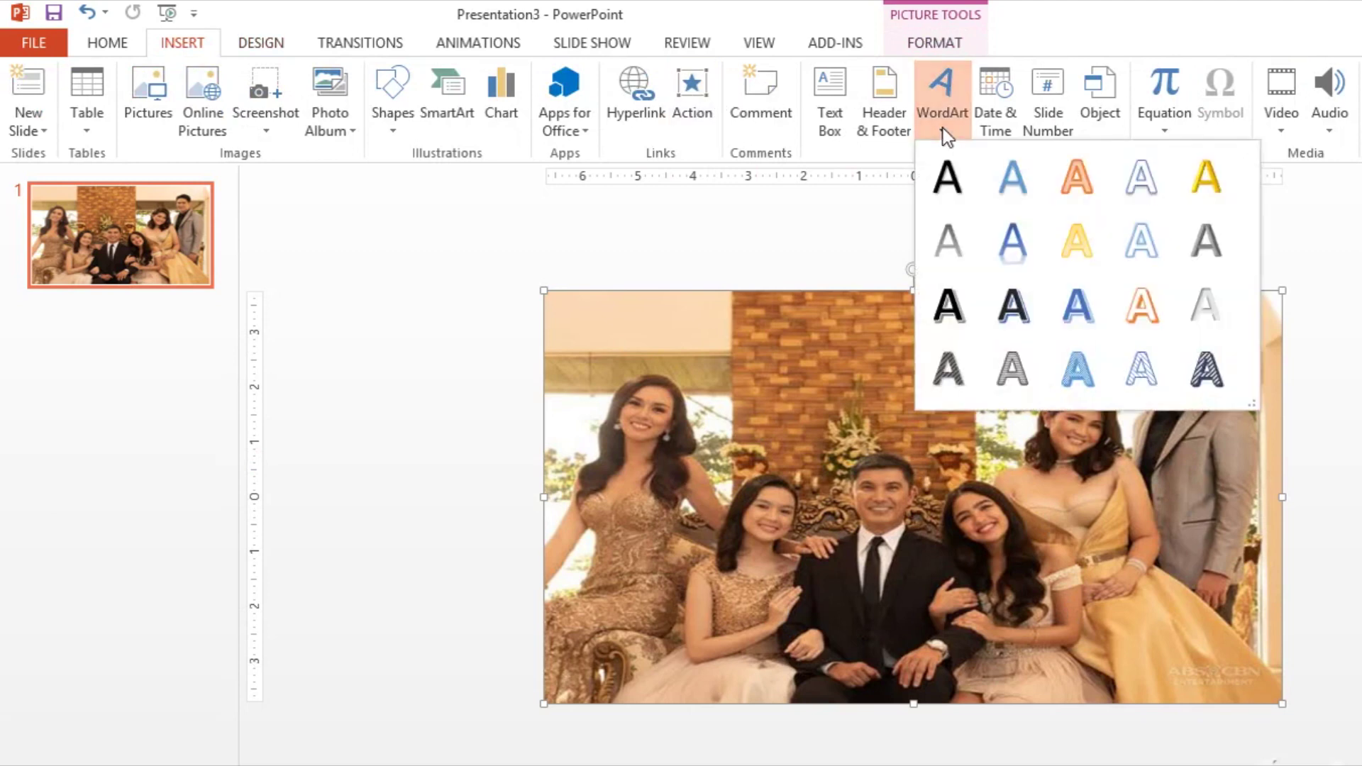
pyautogui.click(951, 182)
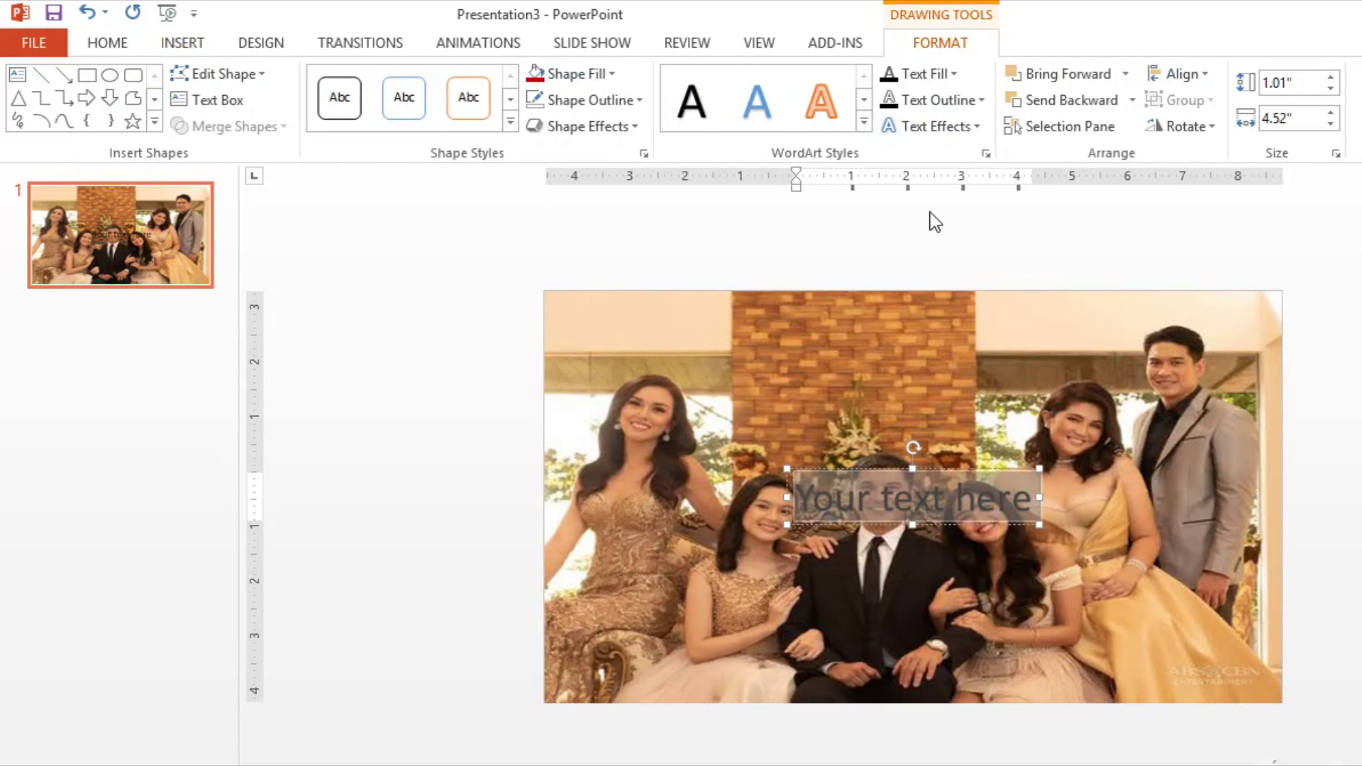
pyautogui.write('GINTO')
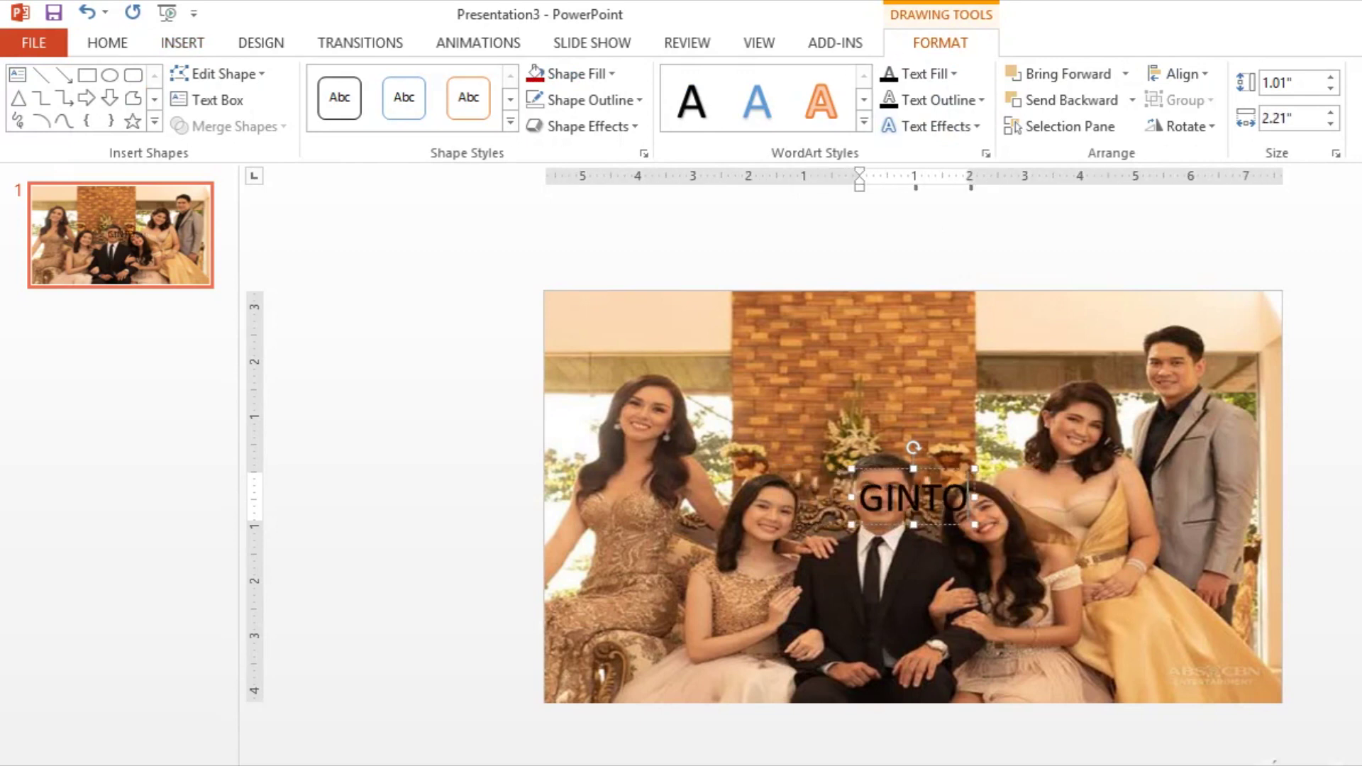
# Change the font of the GINTO text to Berlin Sans FB Demi.
pyautogui.hotkey('ctrl', 'a')
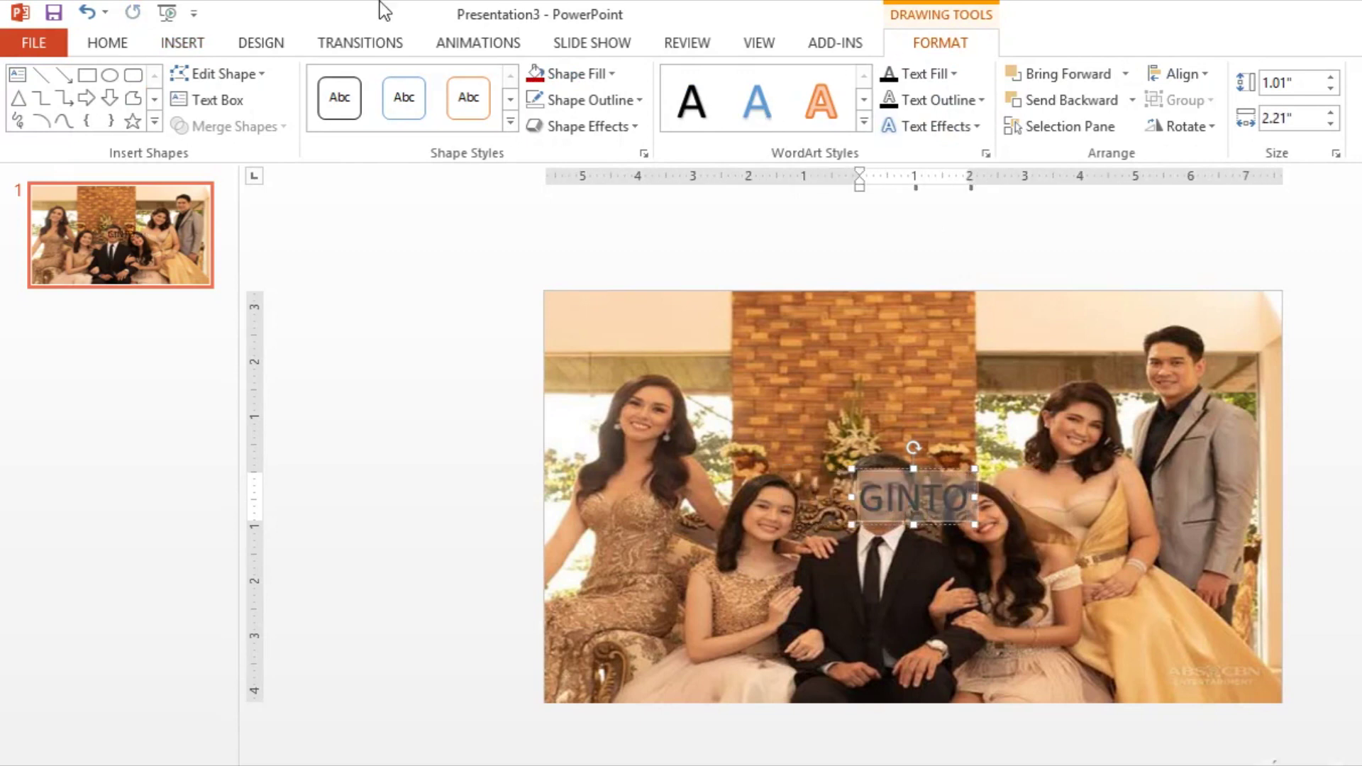
pyautogui.click(119, 41)
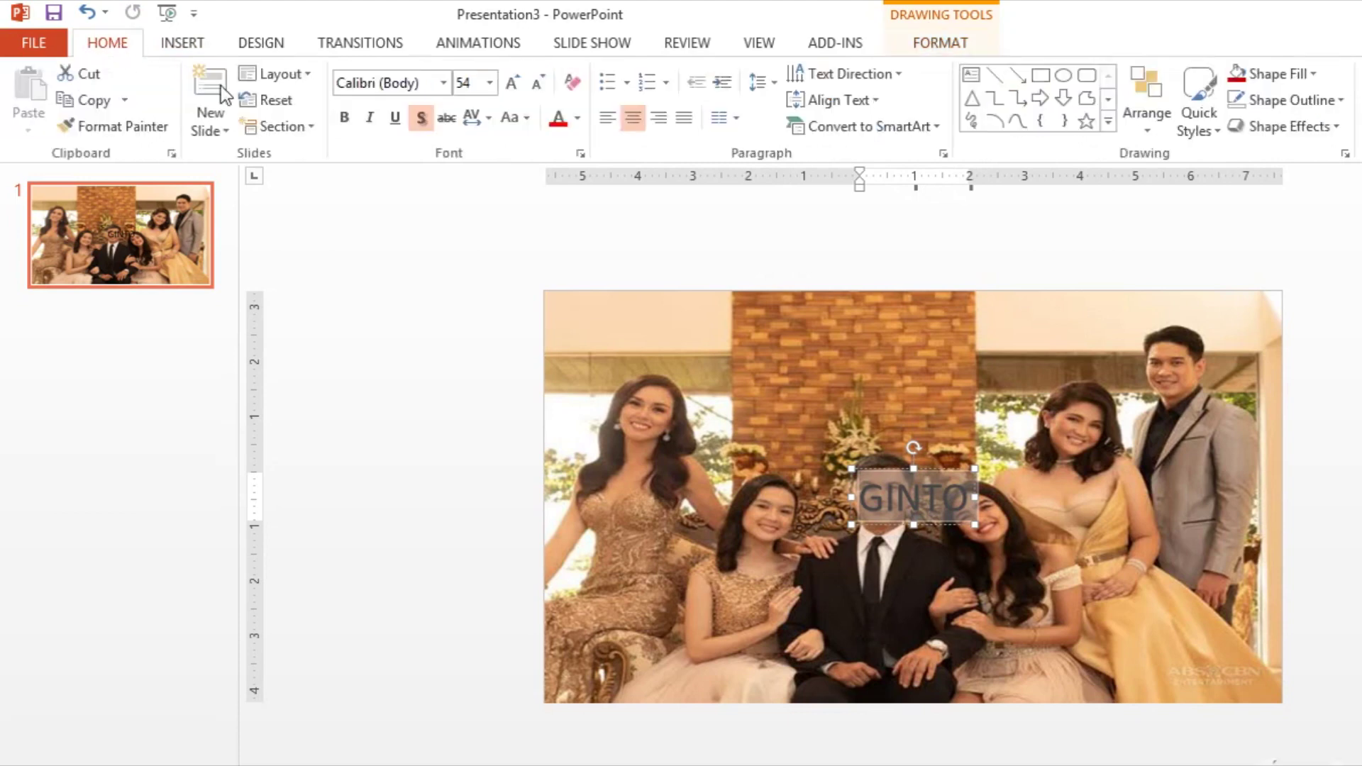
pyautogui.click(444, 83)
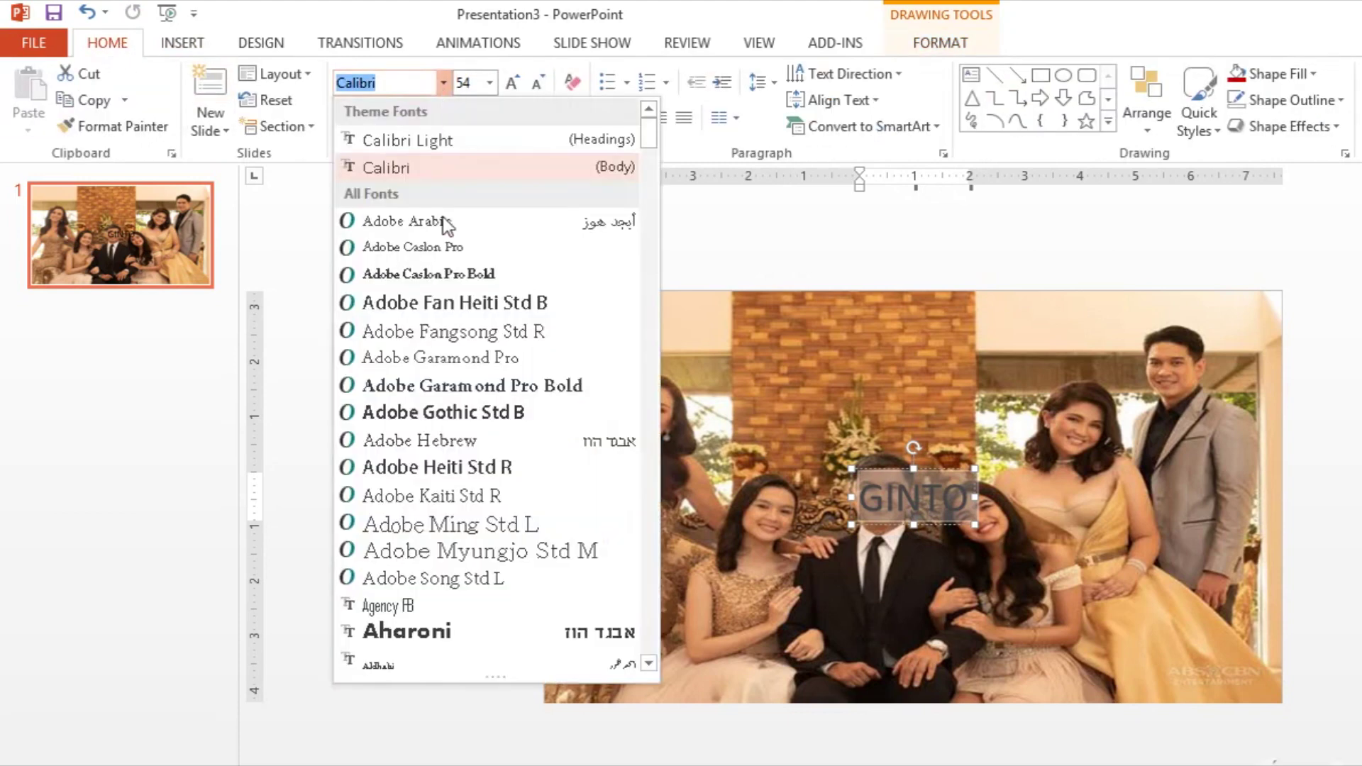
pyautogui.scroll(-6, 454, 479)
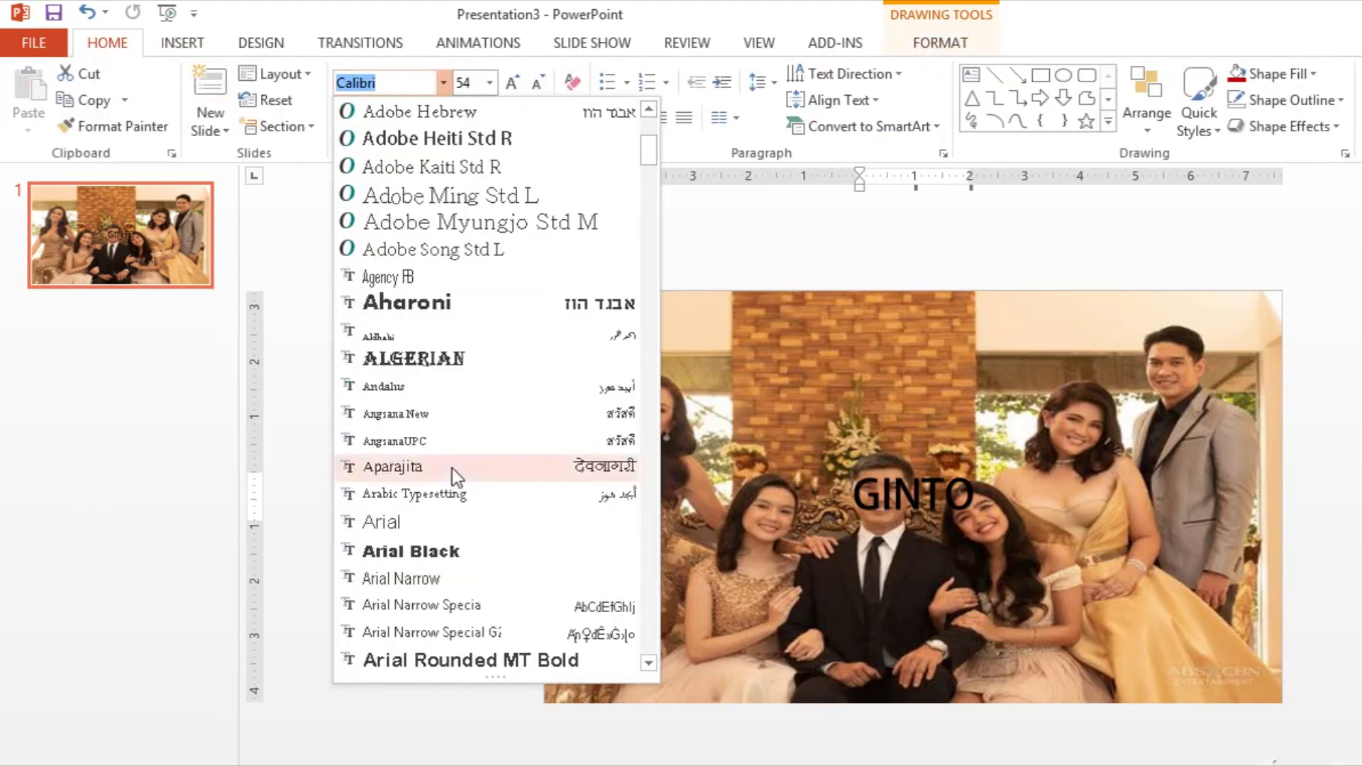
pyautogui.scroll(-3, 454, 475)
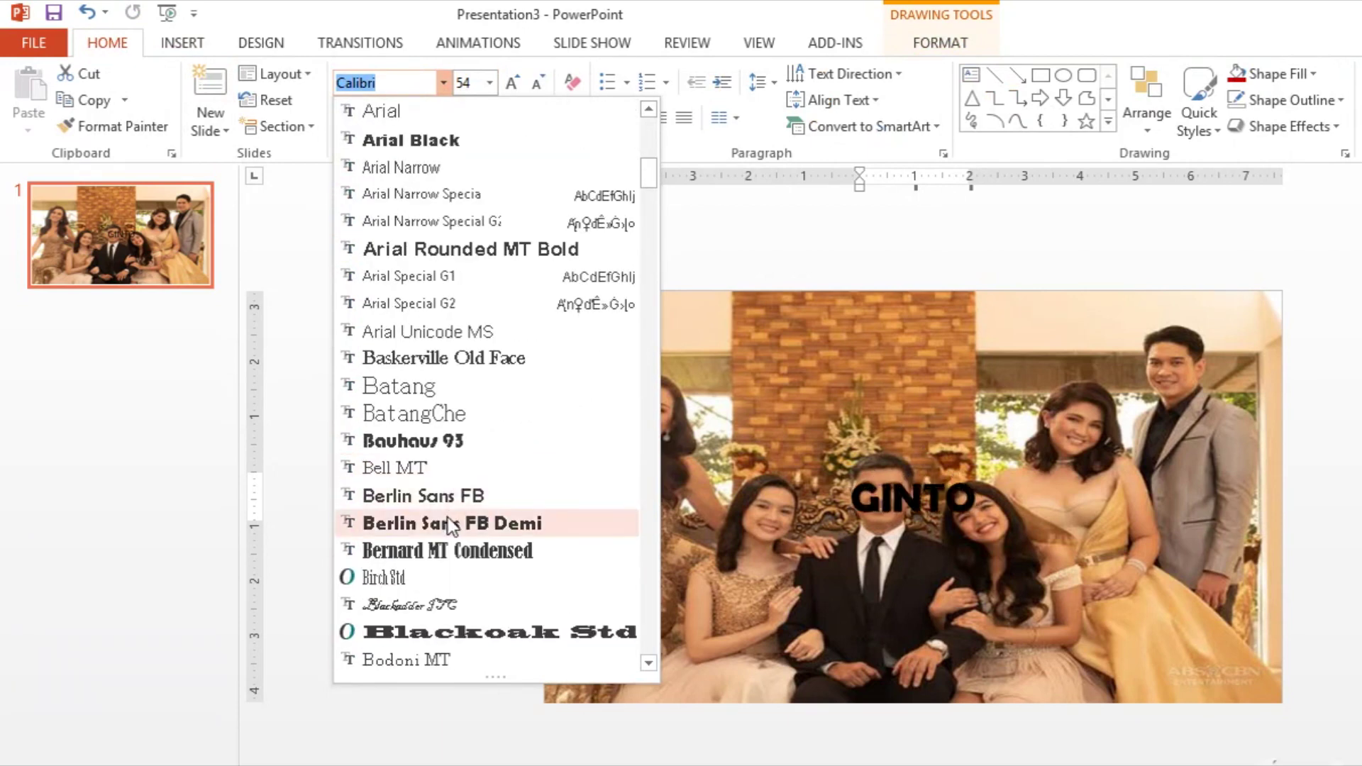
pyautogui.click(448, 521)
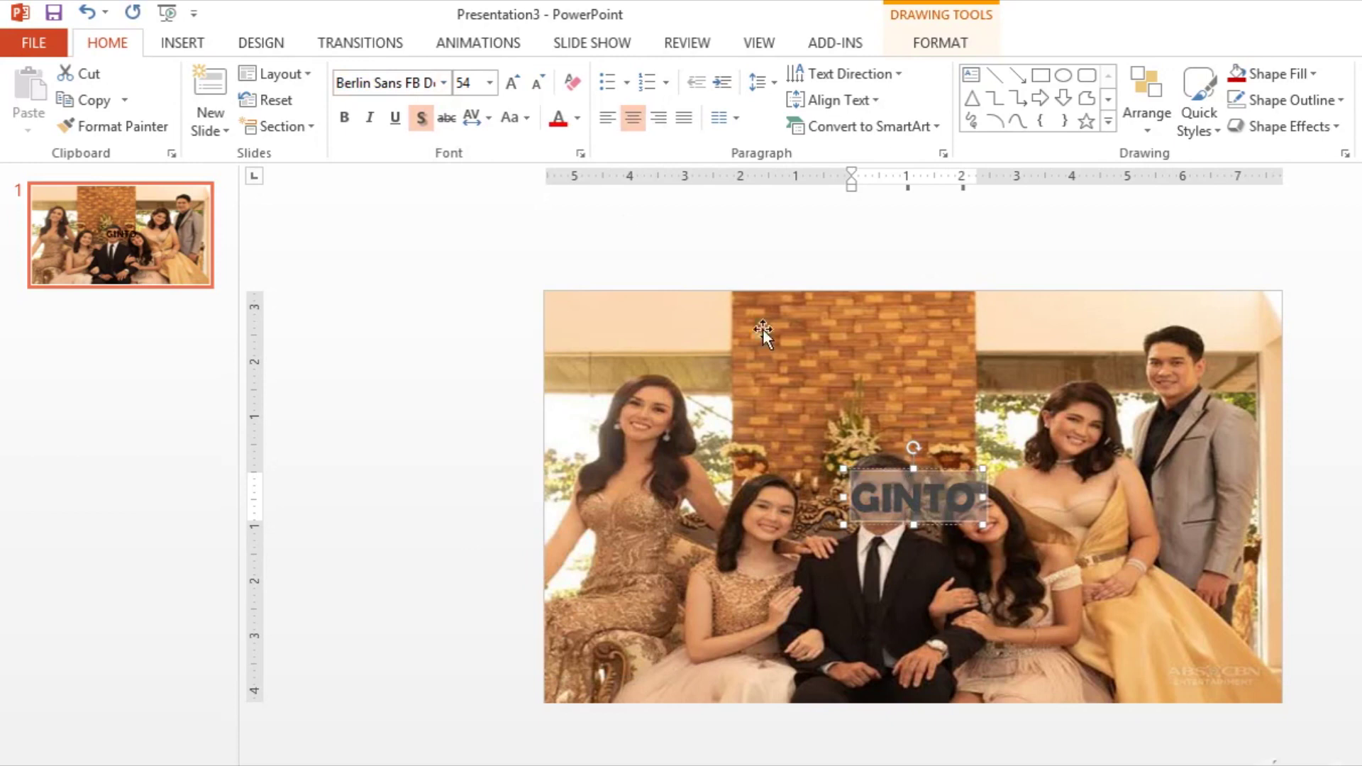
# Enlarge the GINTO text to font size 239.
pyautogui.click(513, 91)
pyautogui.click(513, 91)
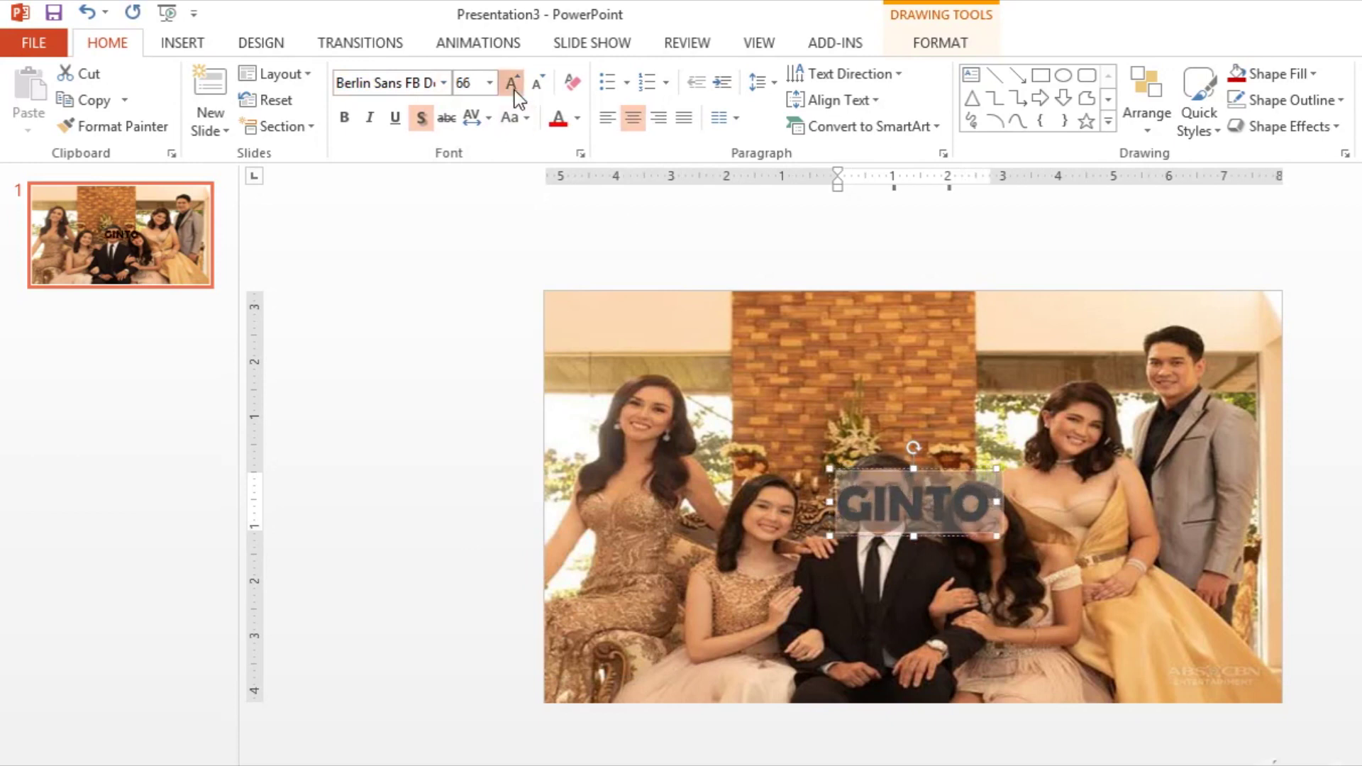
pyautogui.click(514, 91)
pyautogui.click(514, 91)
pyautogui.click(514, 90)
pyautogui.click(514, 91)
pyautogui.click(513, 91)
pyautogui.click(514, 91)
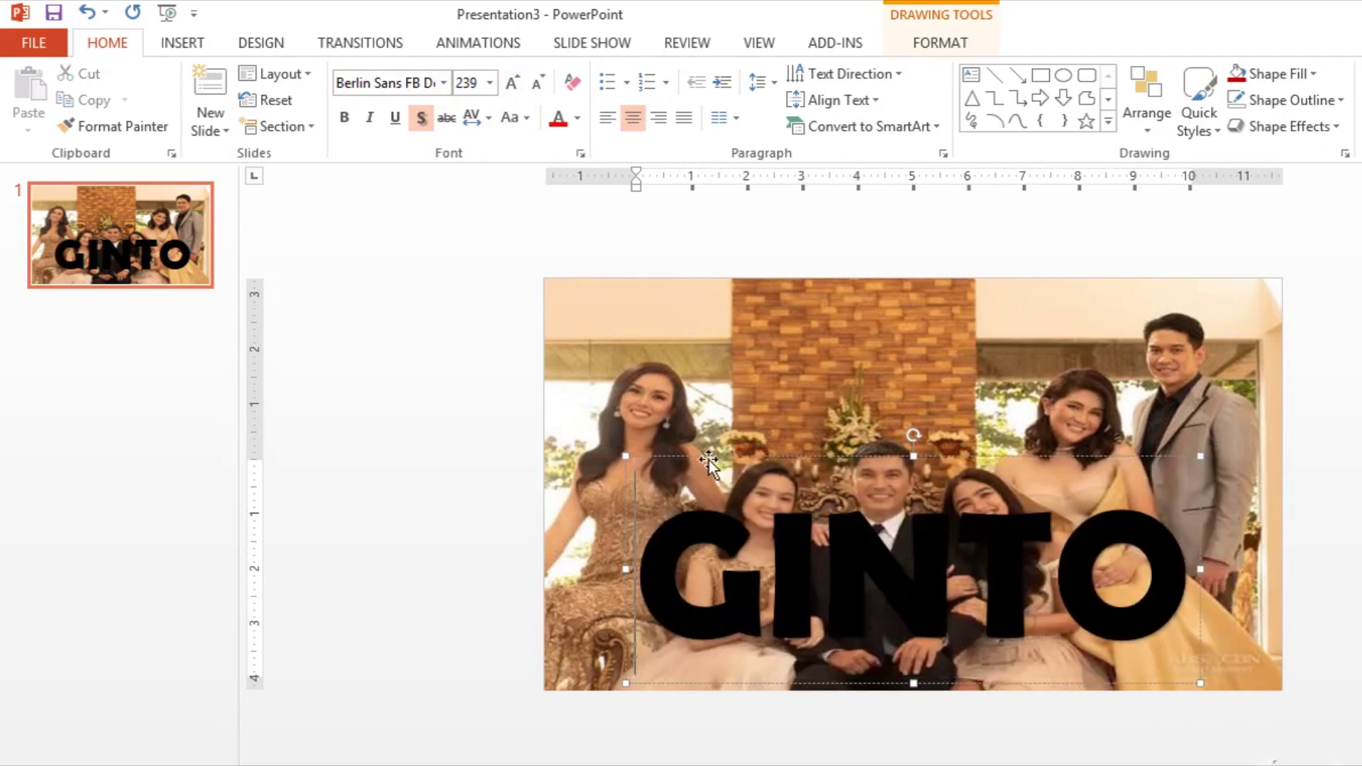
# Move the GINTO text down to the picture's lower edge, keeping it horizontally centred on the slide.
pyautogui.moveTo(711, 453); pyautogui.dragTo(705, 495)
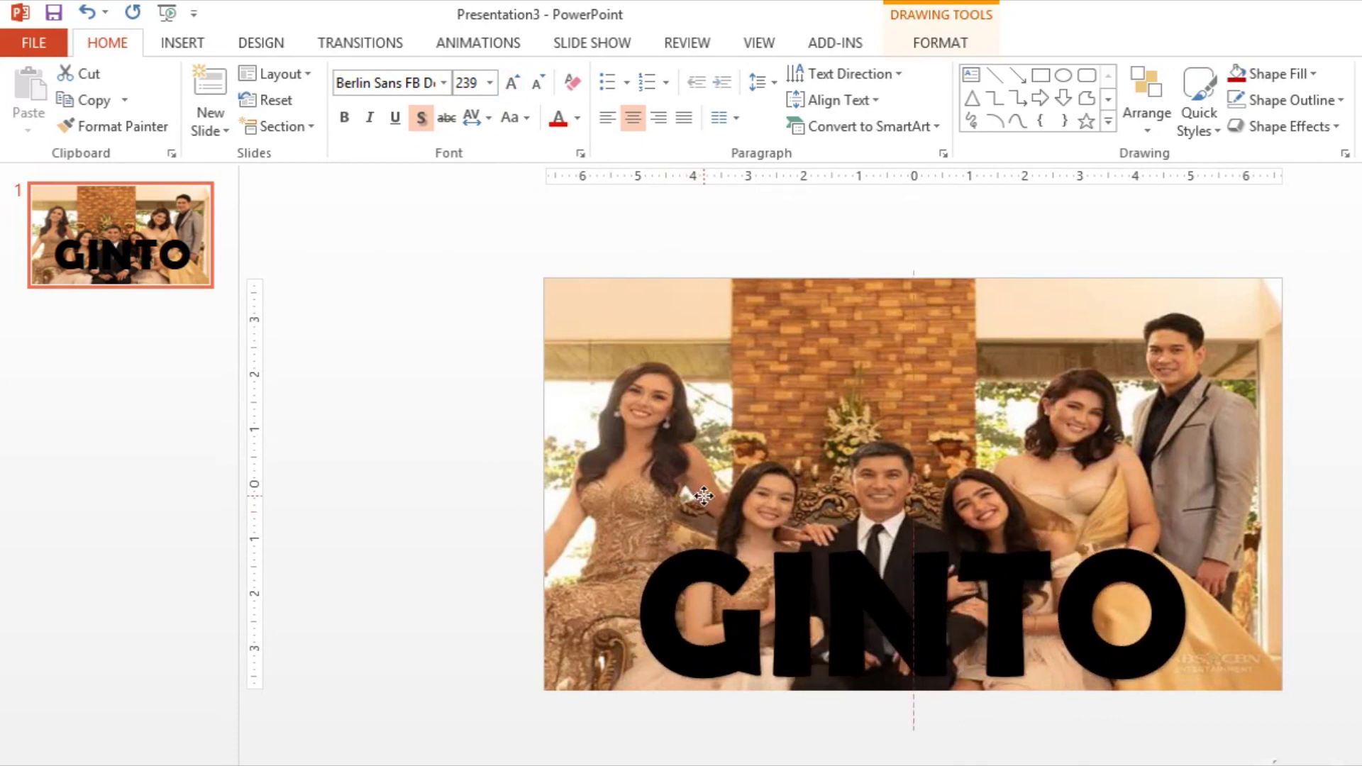
pyautogui.moveTo(703, 496); pyautogui.dragTo(704, 496)
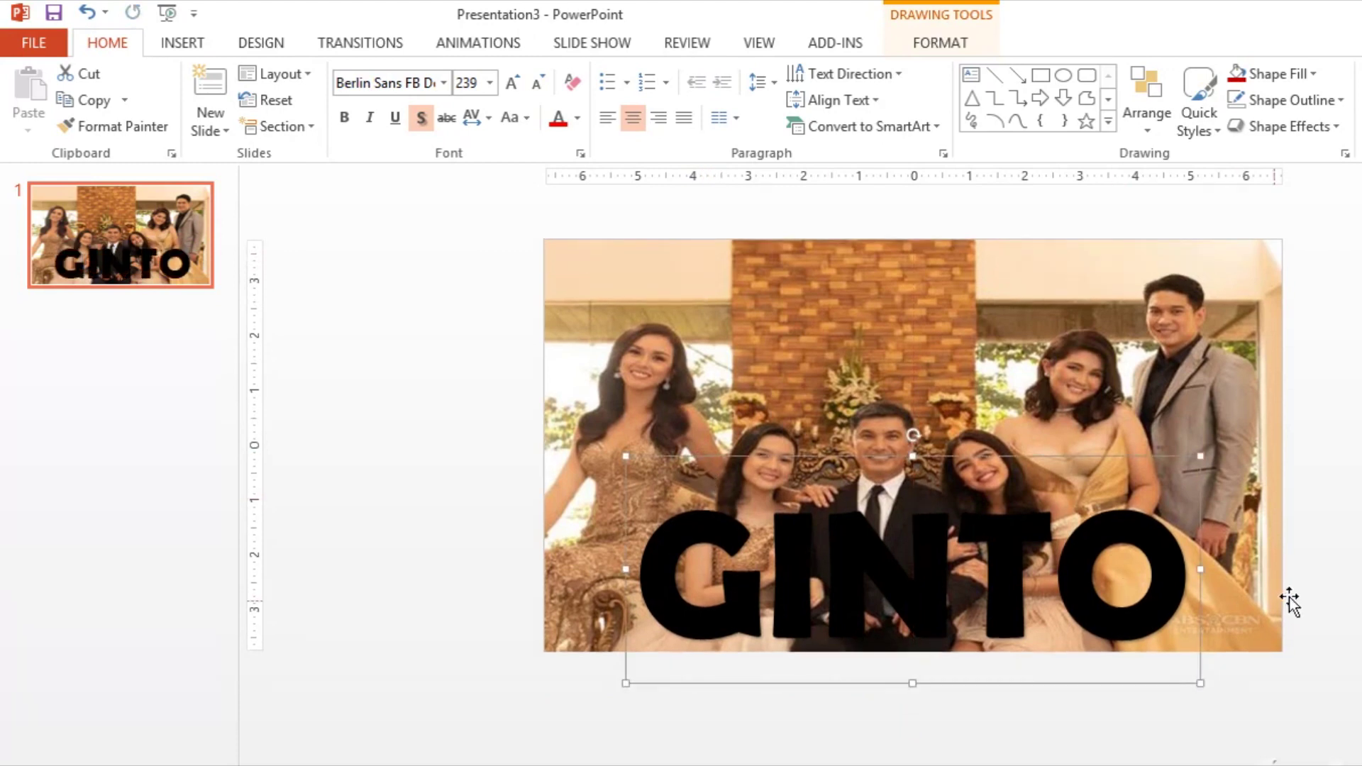
pyautogui.click(1309, 556)
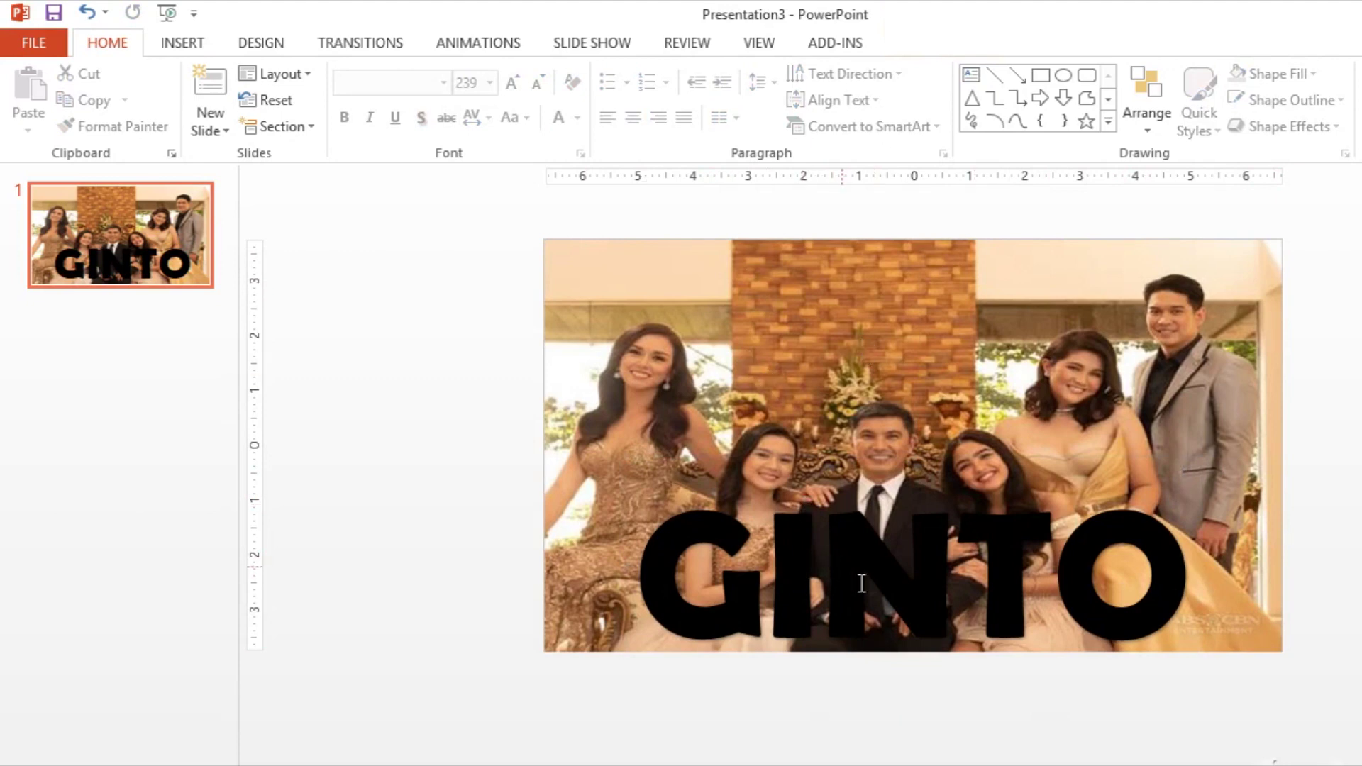
pyautogui.click(834, 300)
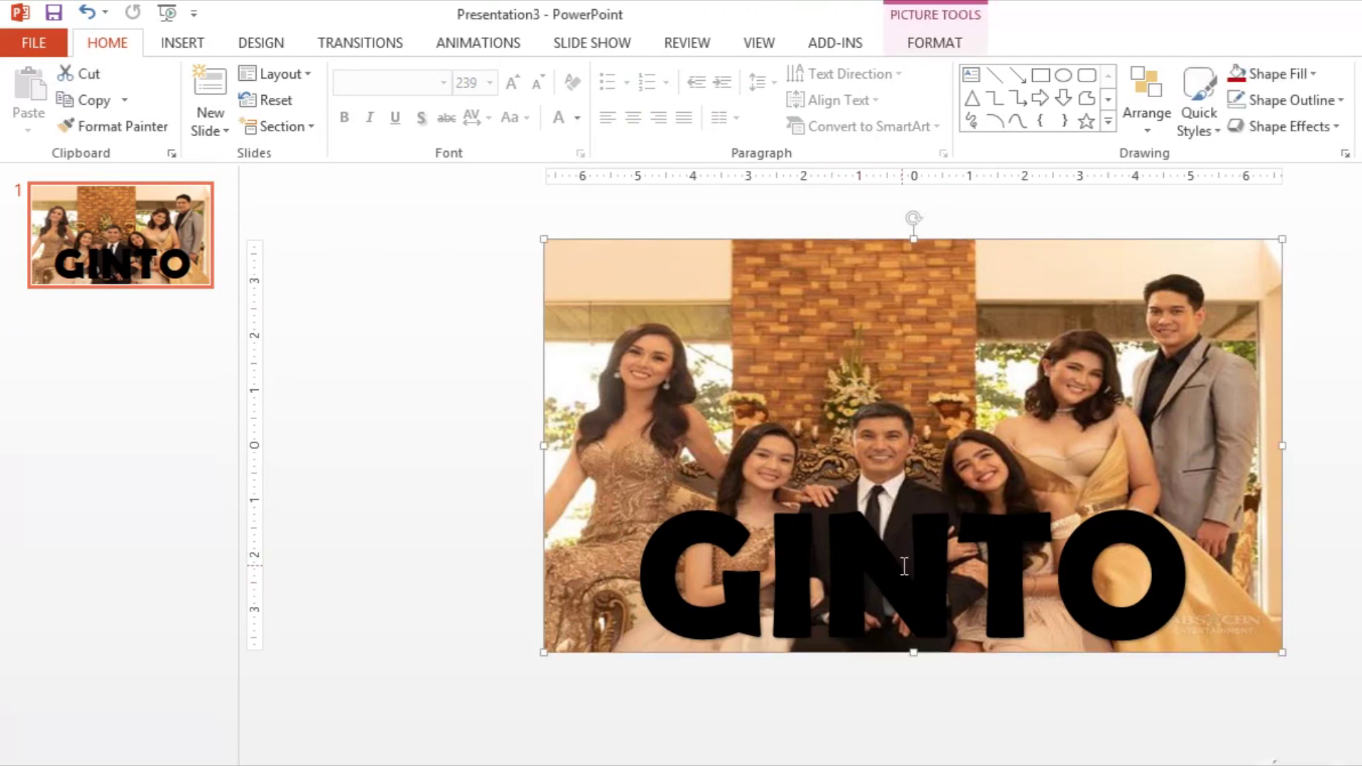
pyautogui.click(1125, 573)
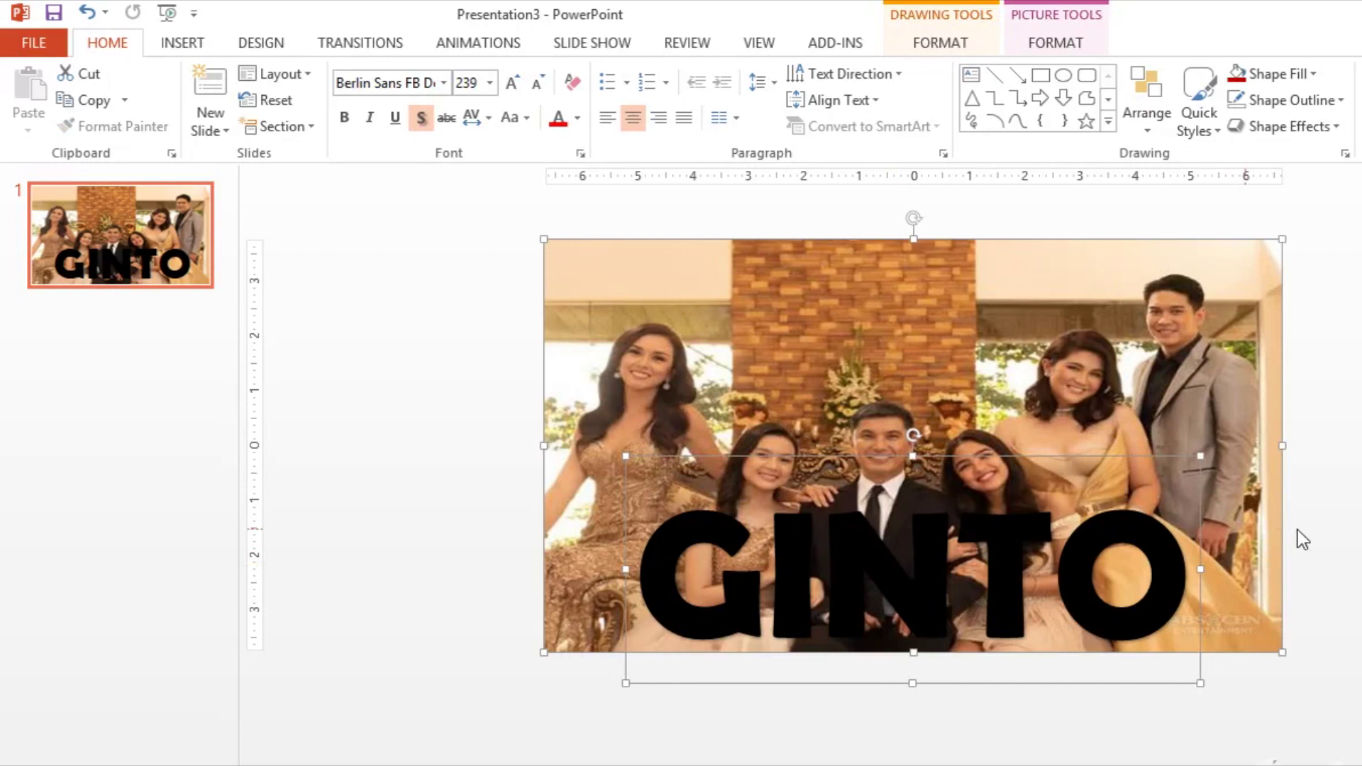
pyautogui.click(1316, 539)
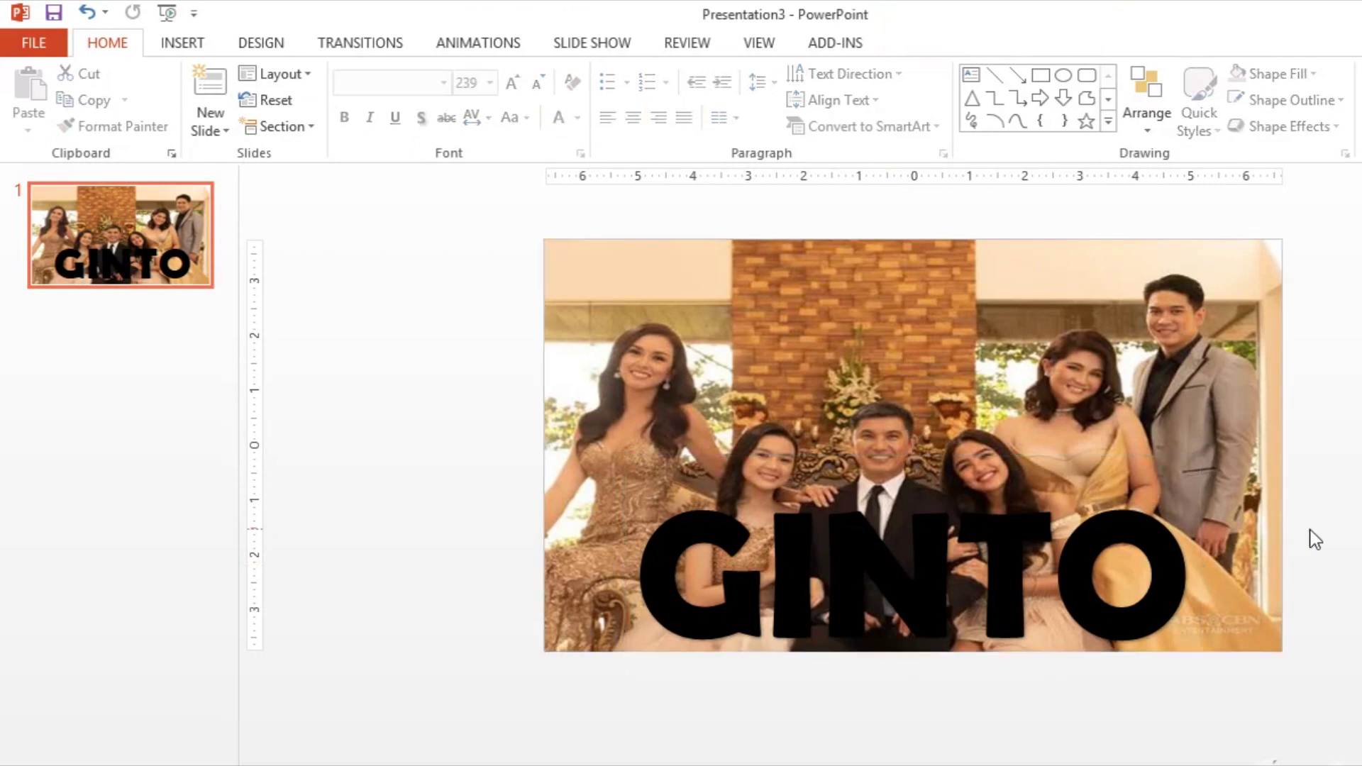
# Try to merge the GINTO text and the picture with Combine, selecting the text first, and undo the merge.
pyautogui.click(857, 560)
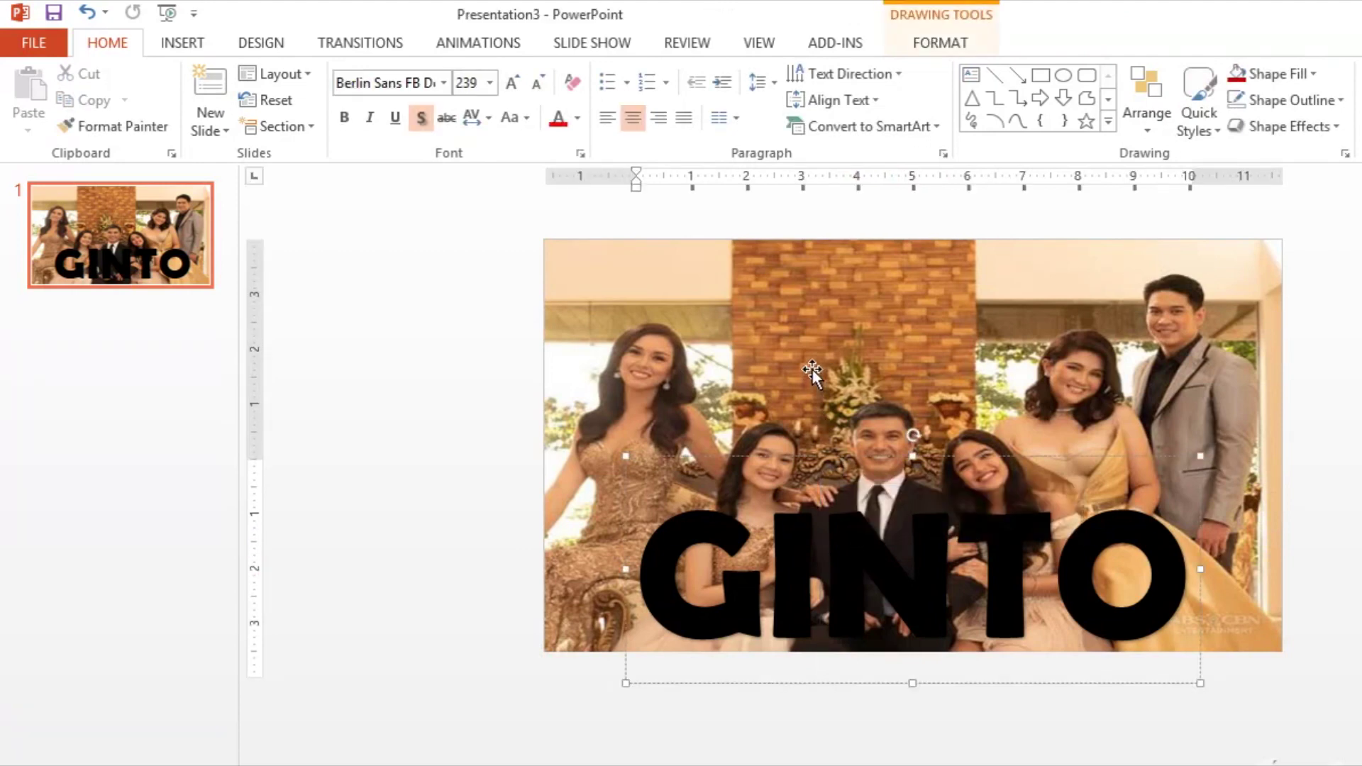
pyautogui.keyDown('shift'); pyautogui.click(815, 321); pyautogui.keyUp('shift')
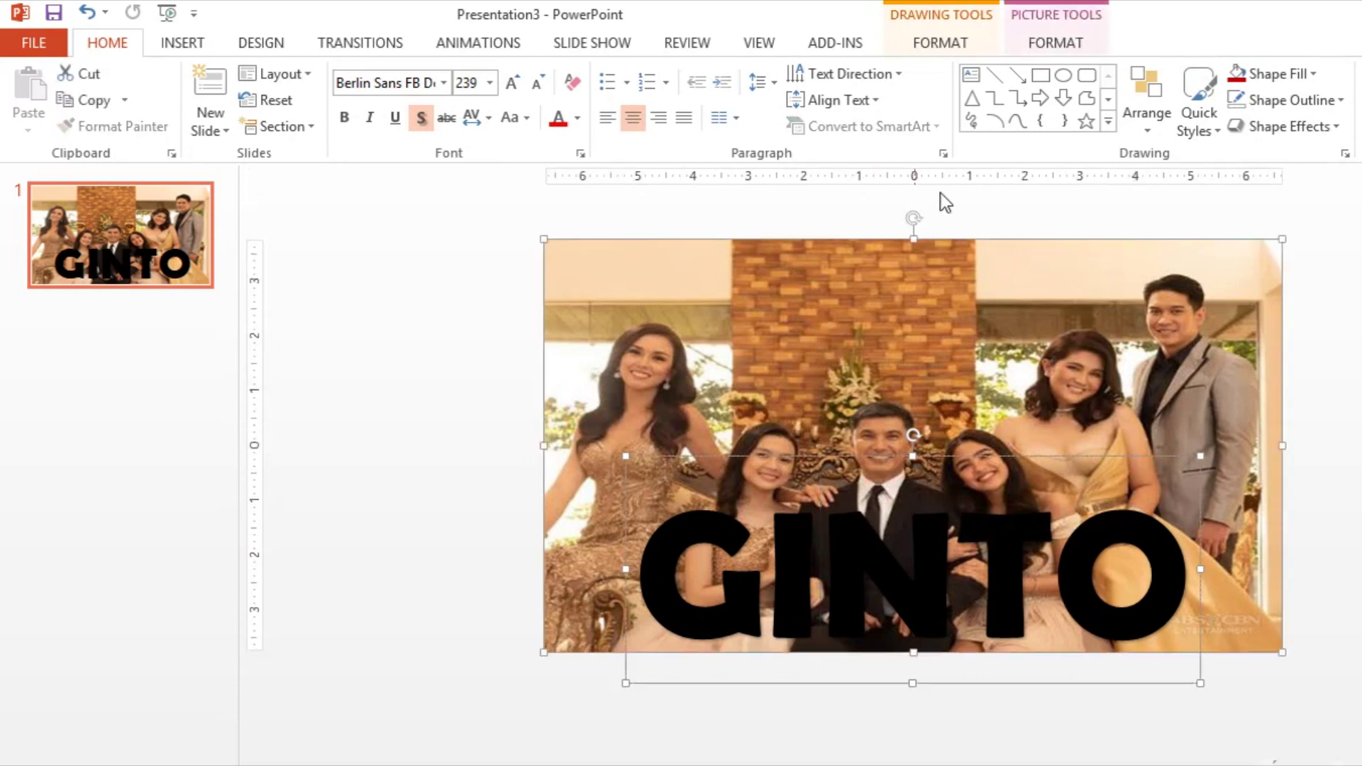
pyautogui.click(951, 41)
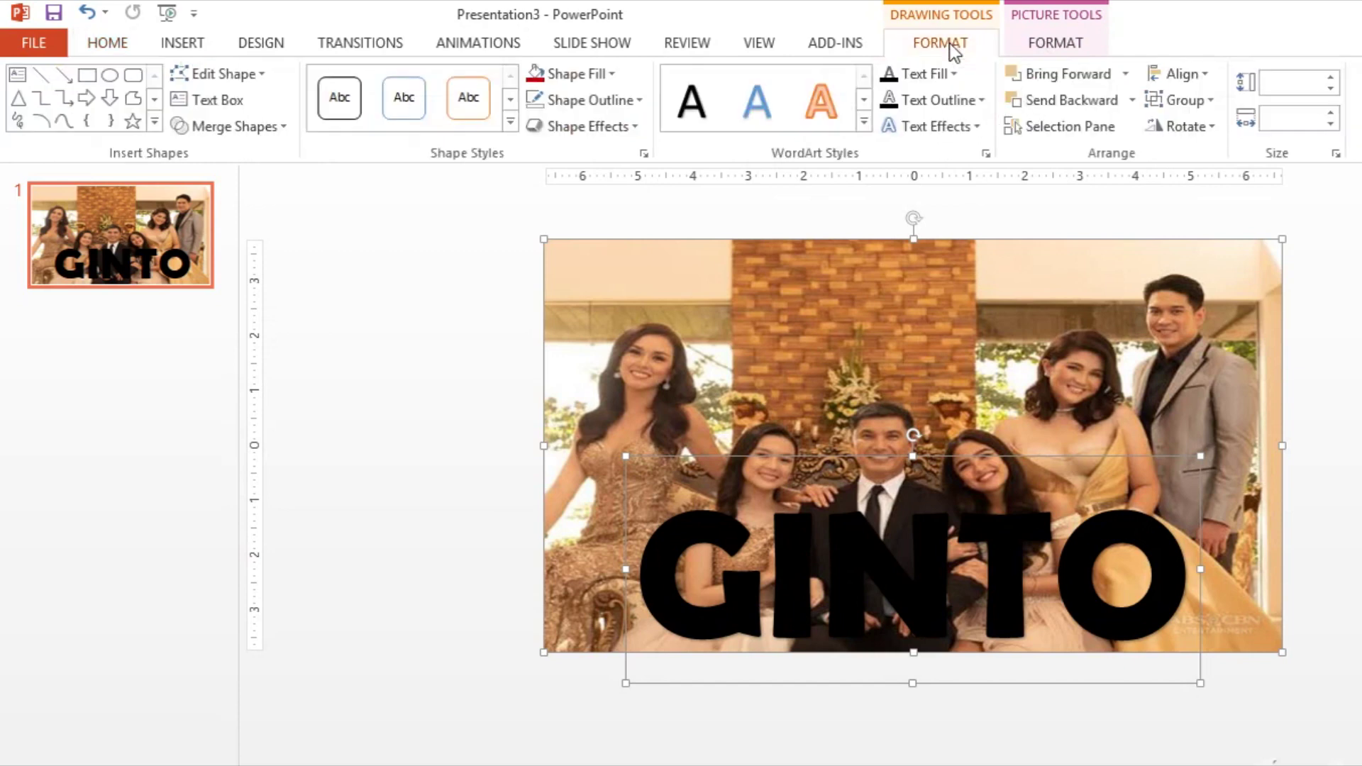
pyautogui.click(260, 129)
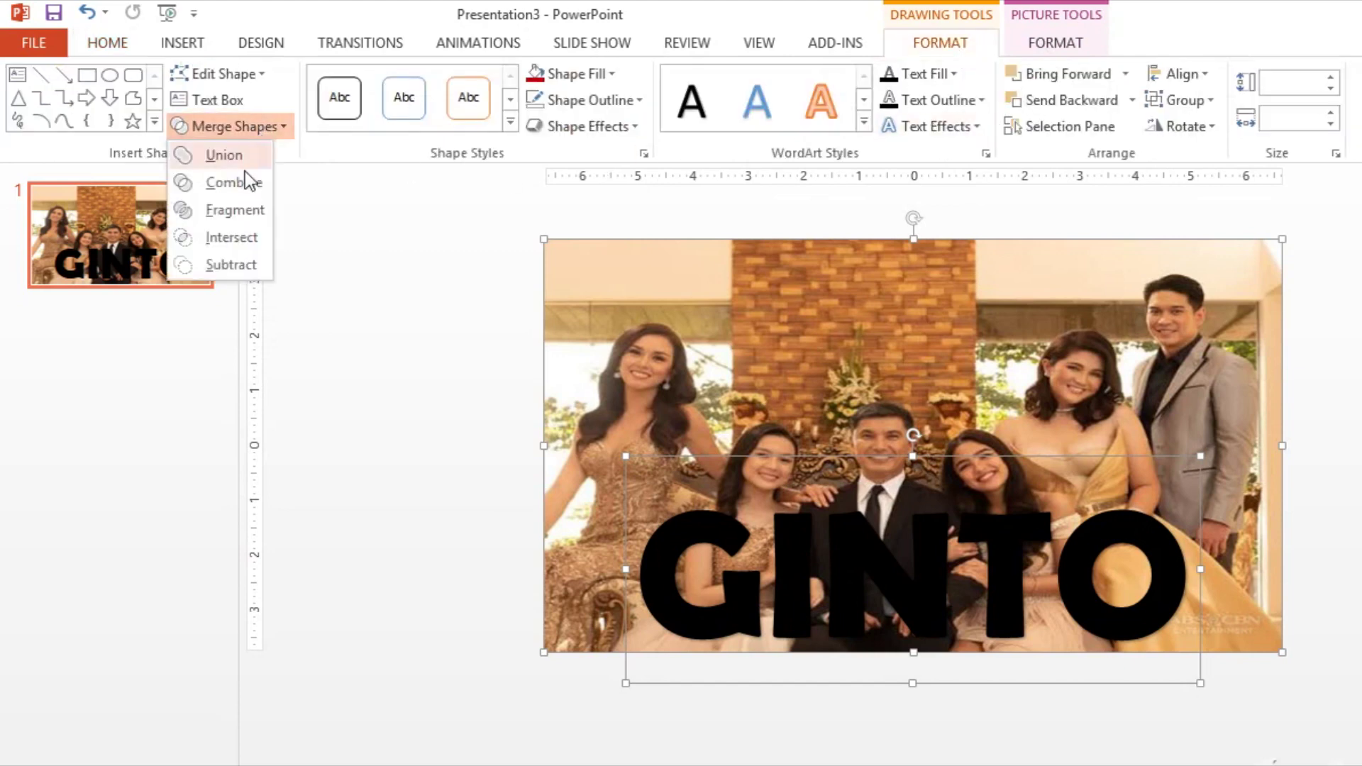
pyautogui.click(244, 181)
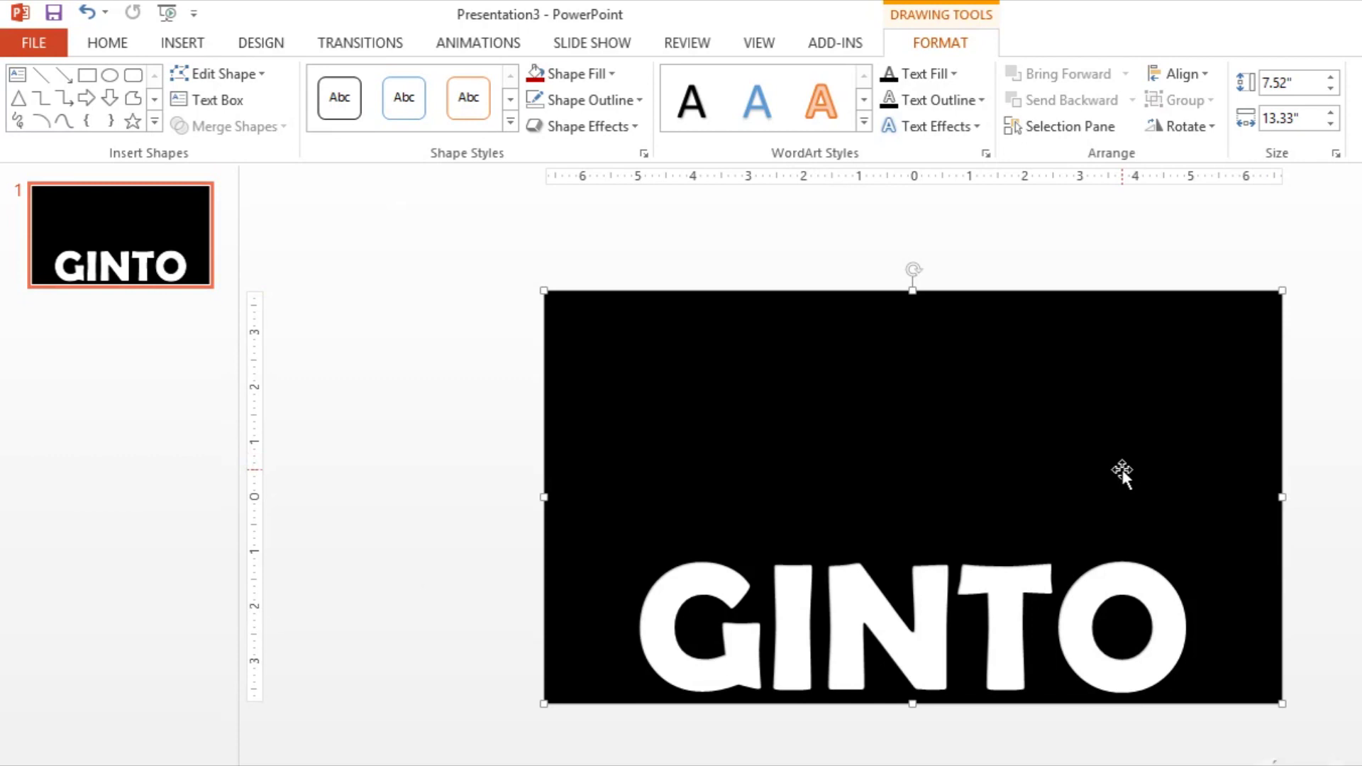
pyautogui.hotkey('ctrl', 'z')
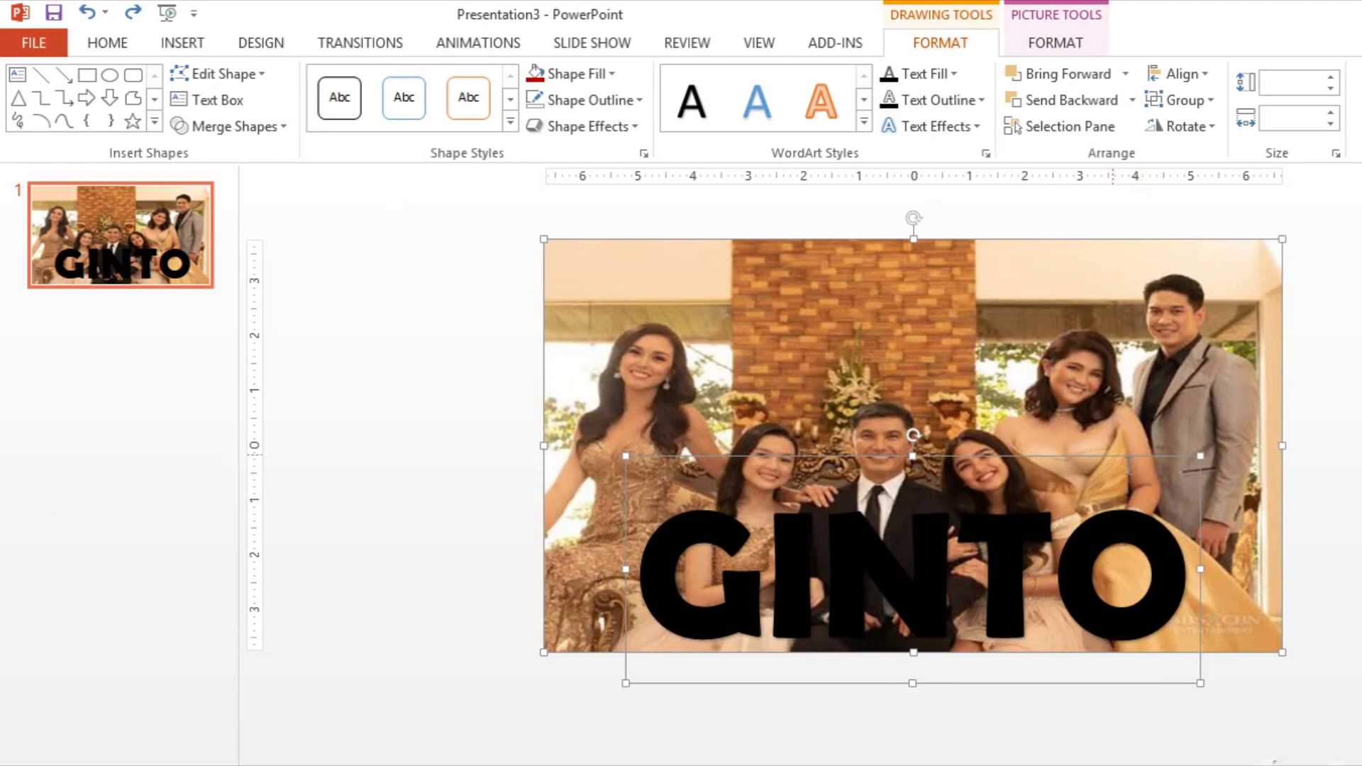
# Merge the picture and the GINTO text with Combine, selecting the picture first, to cut the letters out of the picture.
pyautogui.click(1337, 404)
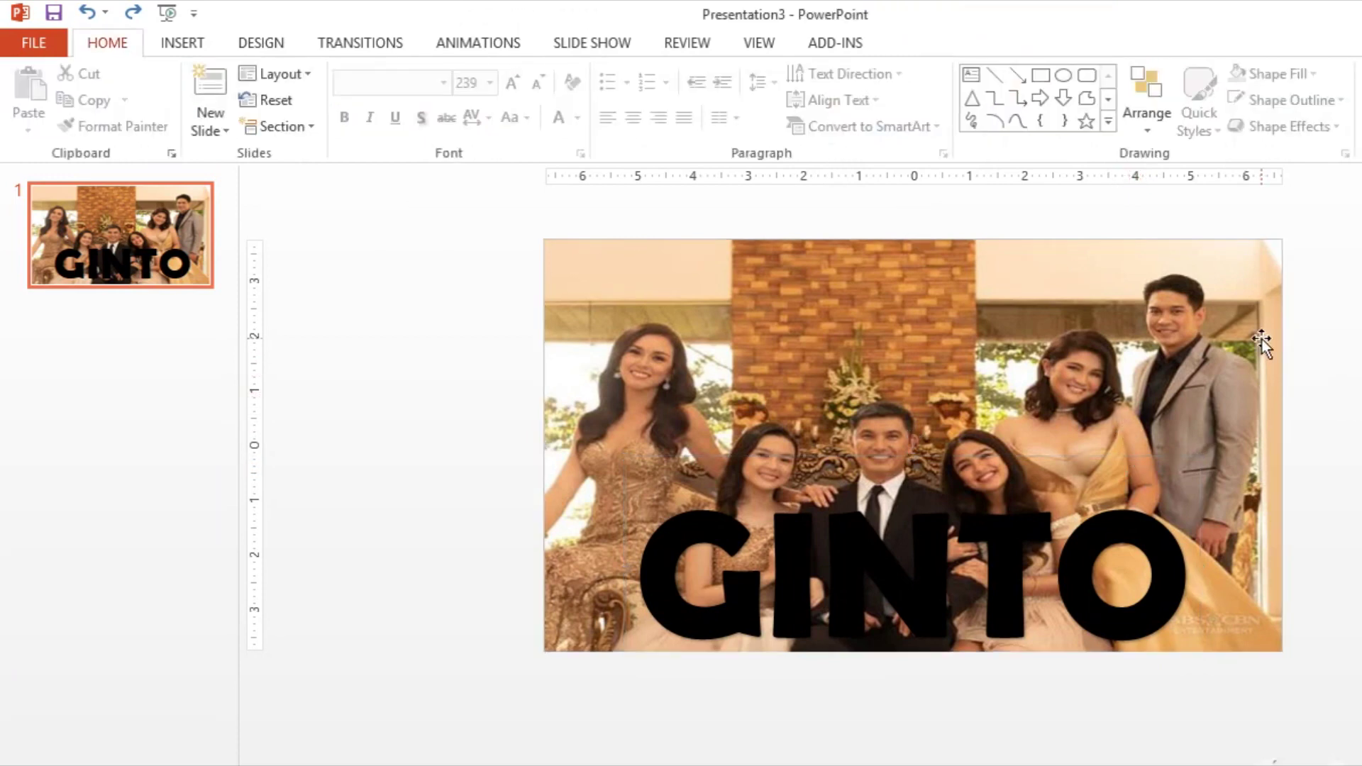
pyautogui.click(815, 309)
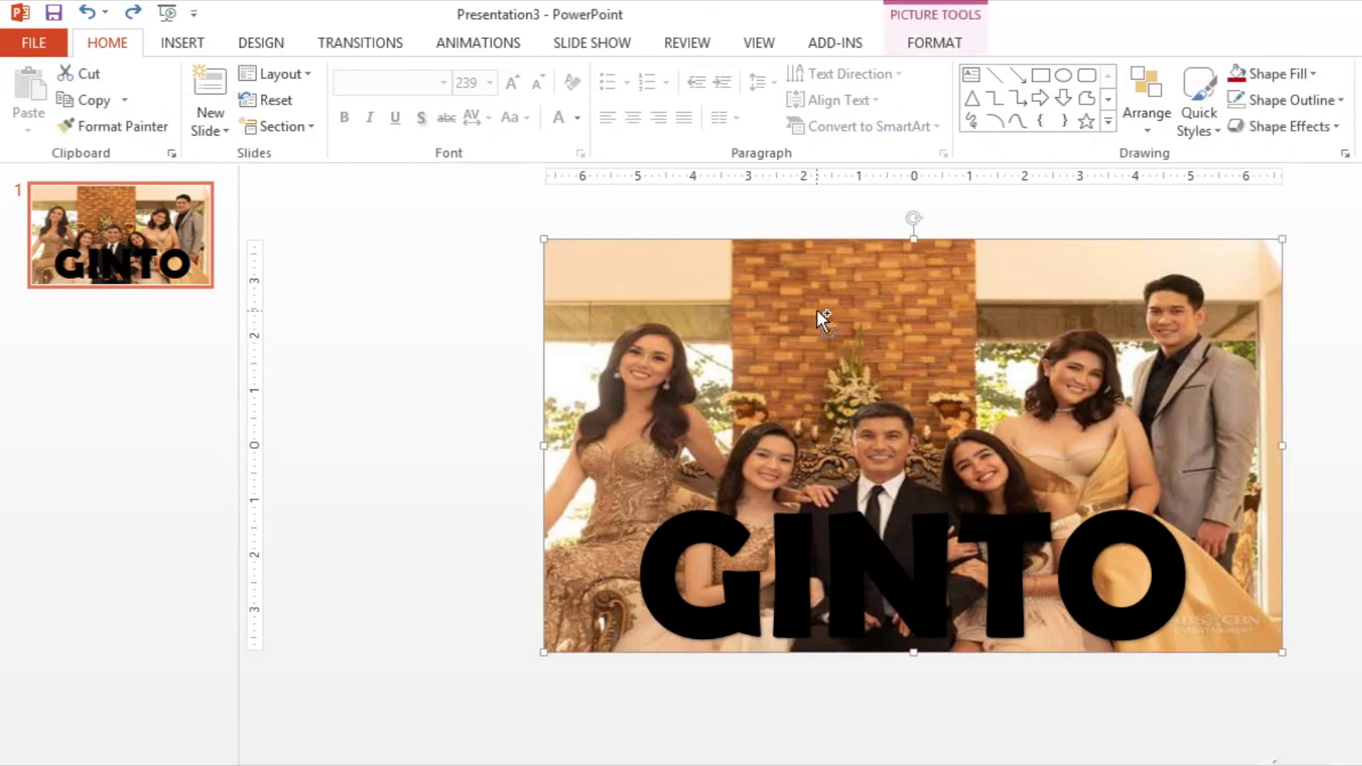
pyautogui.keyDown('shift'); pyautogui.click(895, 553); pyautogui.keyUp('shift')
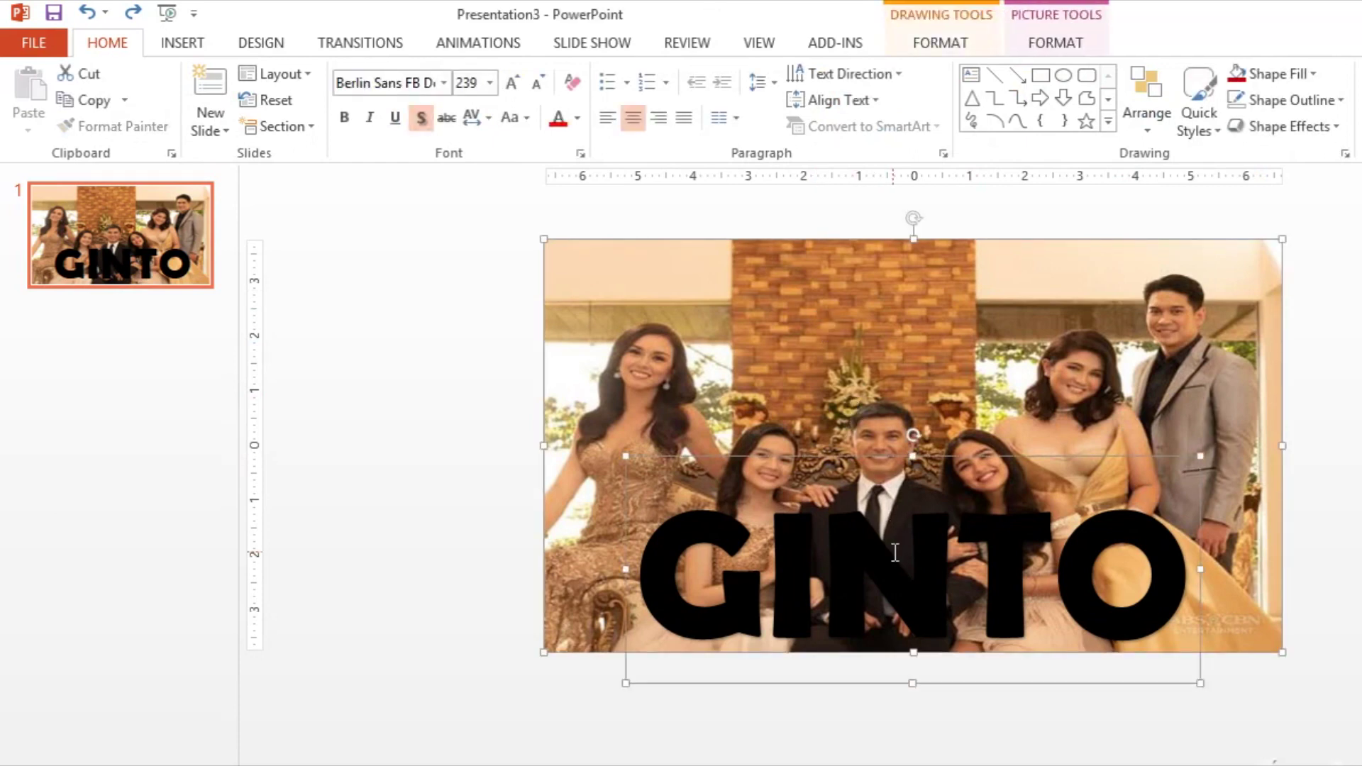
pyautogui.click(942, 44)
pyautogui.click(253, 129)
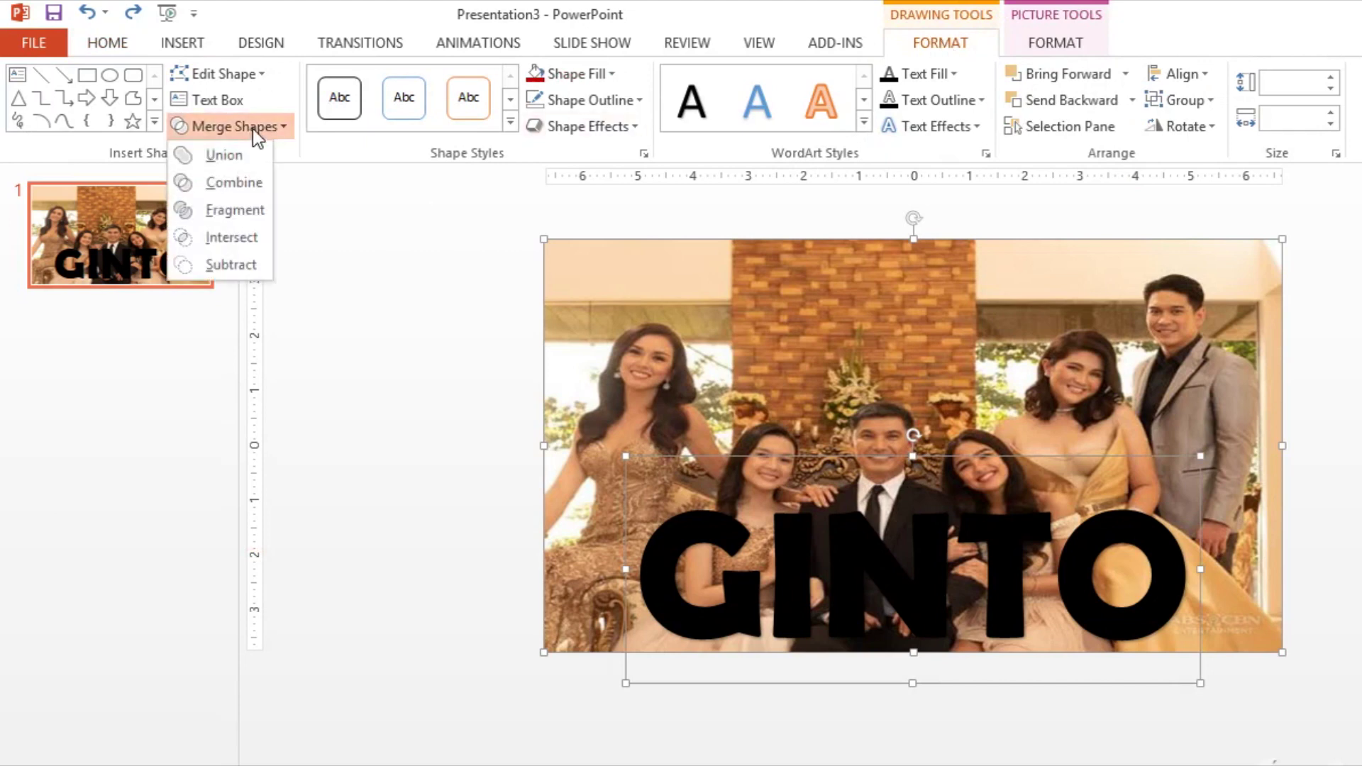
pyautogui.click(248, 182)
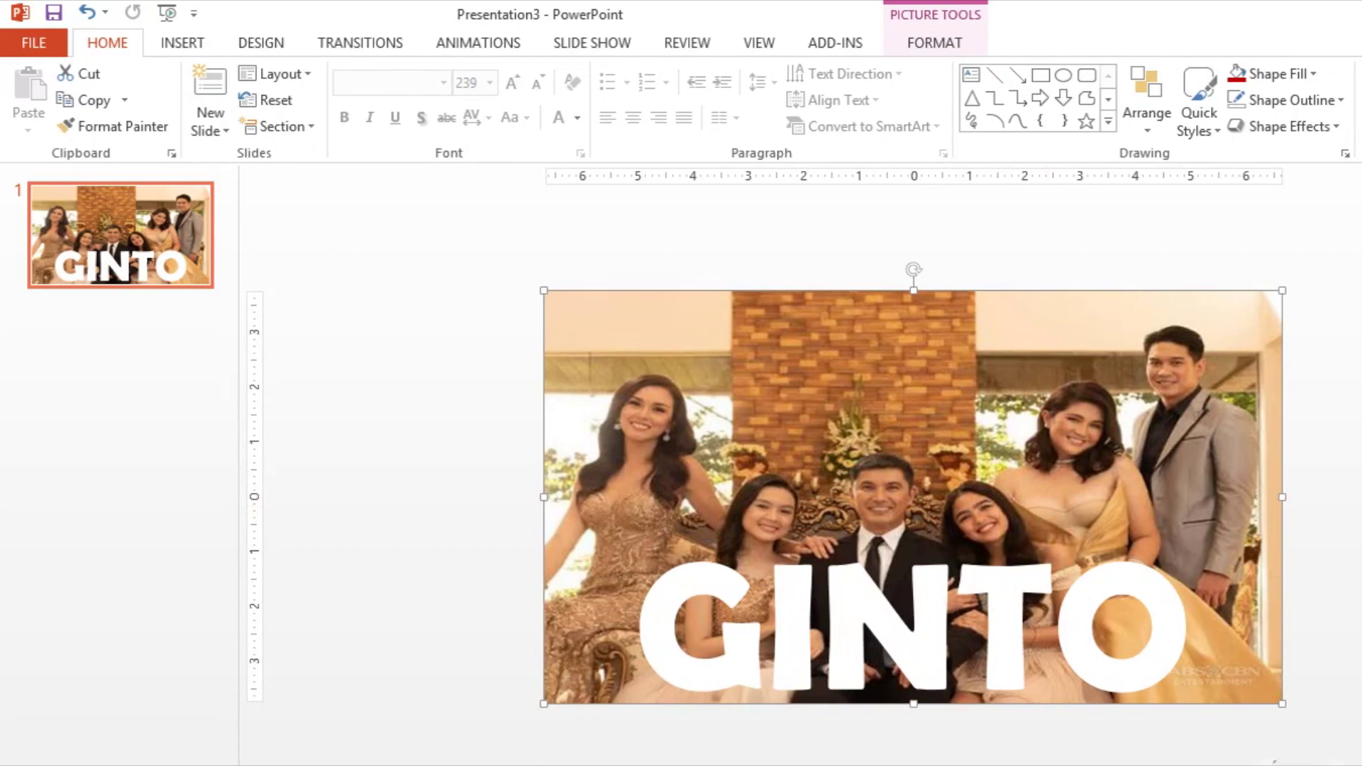
# Insert the fire video Untitled from the File Explorer search results window onto the slide.
pyautogui.moveTo(400, 765)
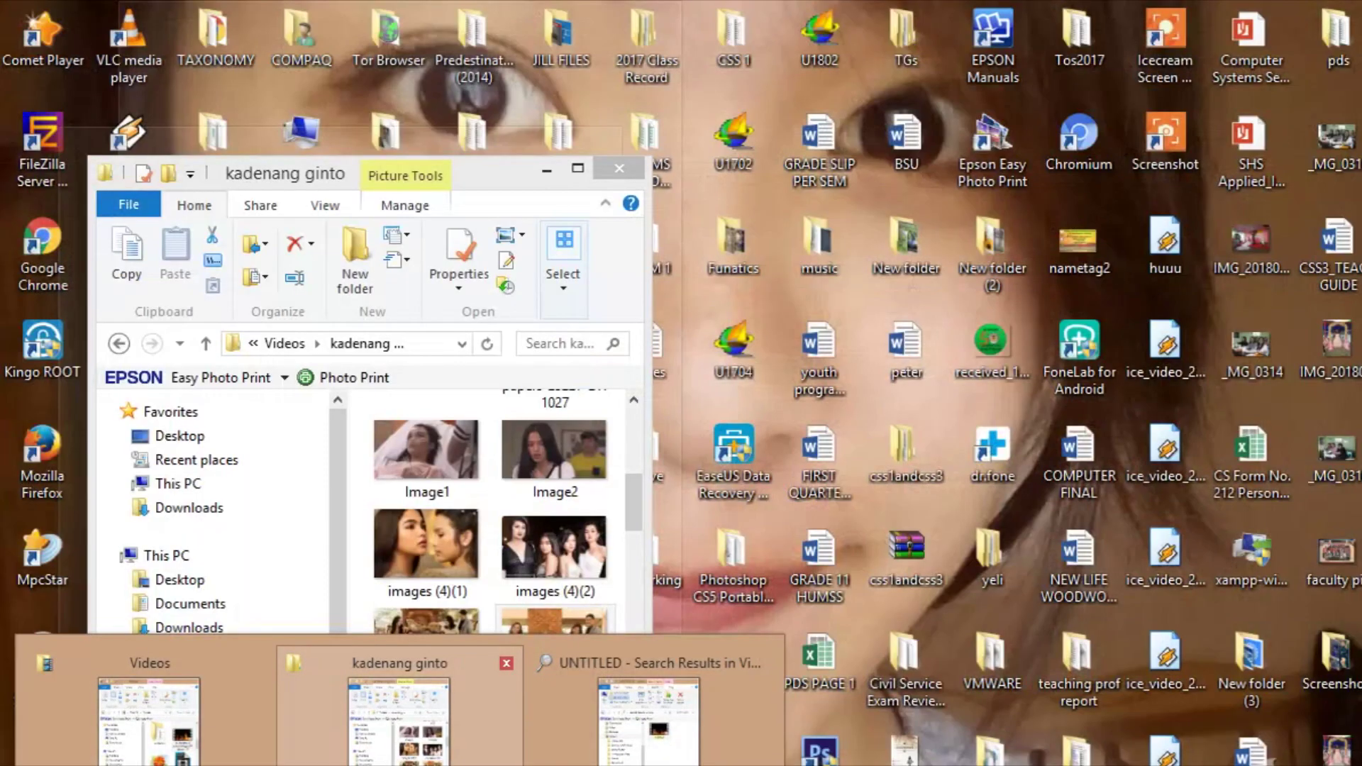
pyautogui.moveTo(648, 720)
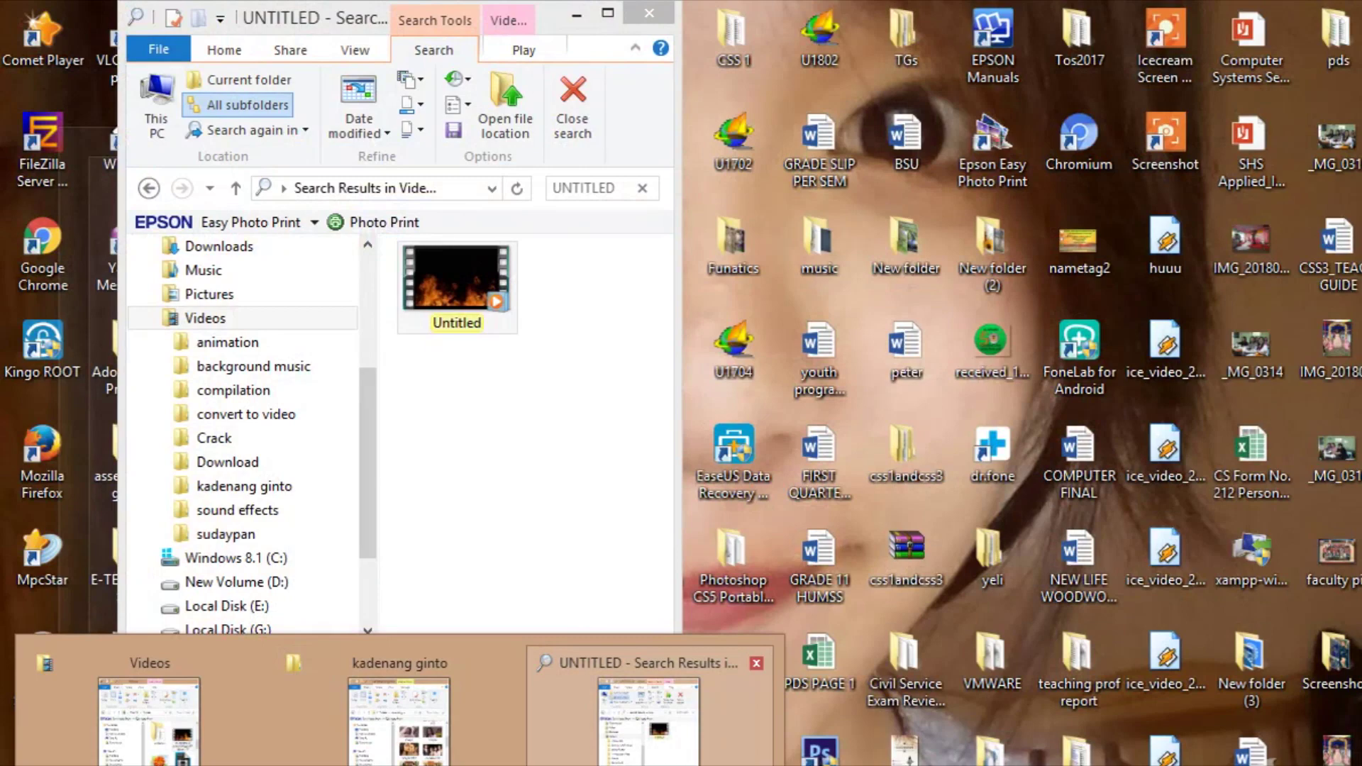
pyautogui.click(591, 759)
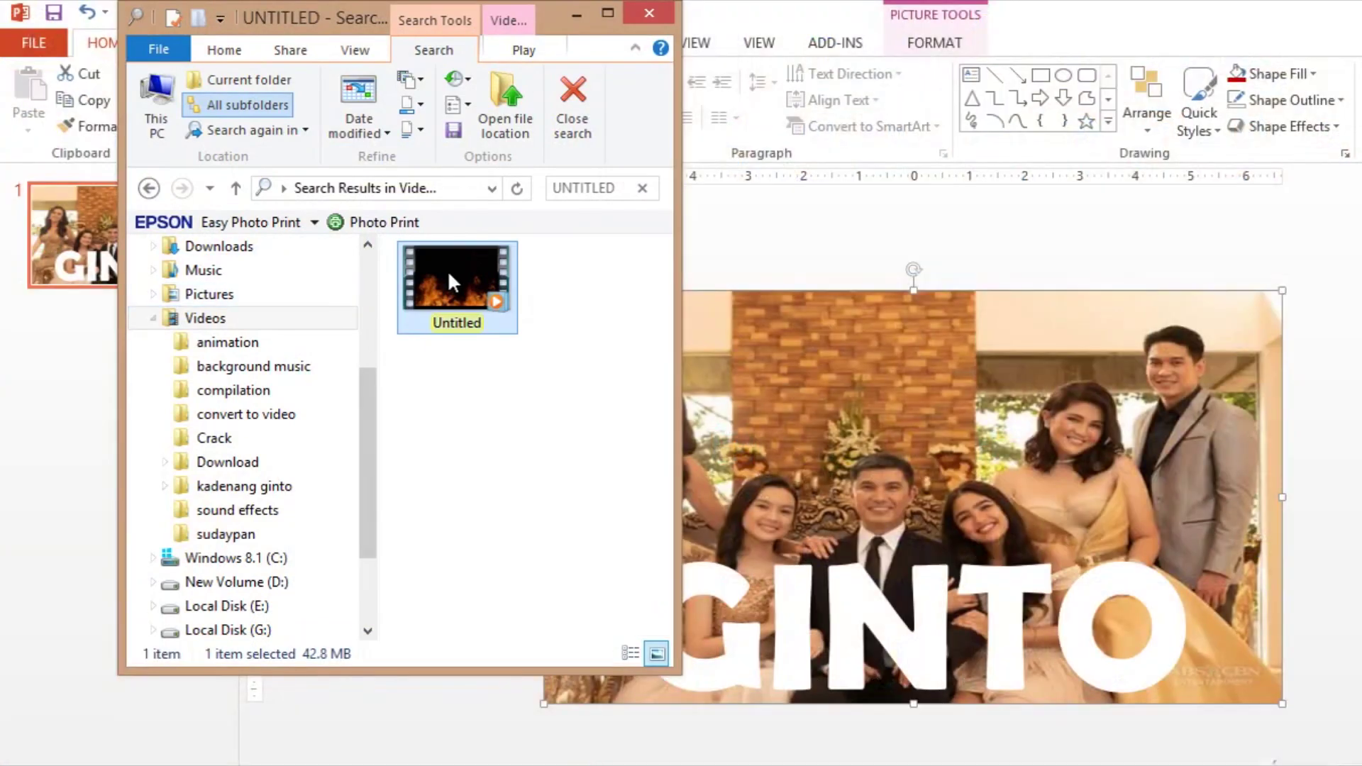
pyautogui.moveTo(449, 269); pyautogui.dragTo(829, 597)
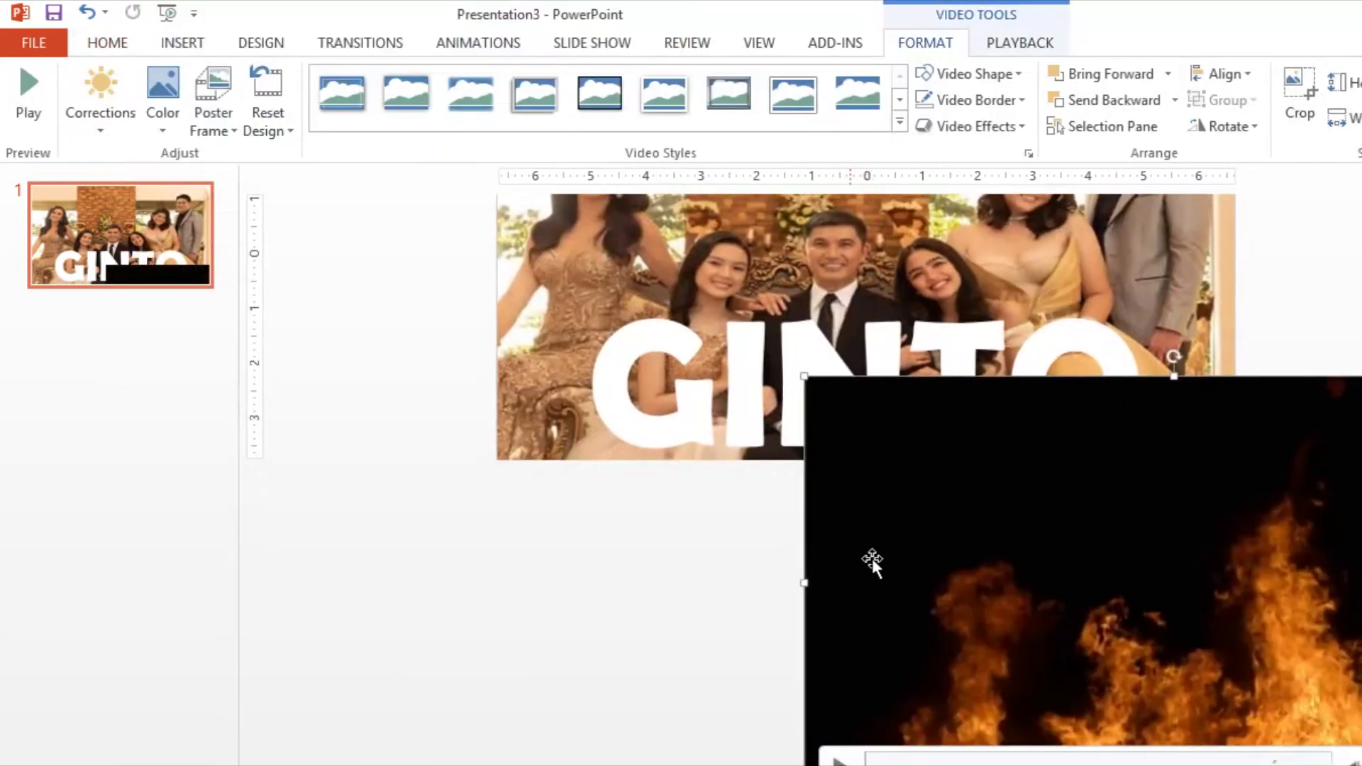
# Shrink the fire video slightly smaller than the slide and position it horizontally centred over the picture, covering all the GINTO letters.
pyautogui.moveTo(1001, 645); pyautogui.dragTo(735, 435)
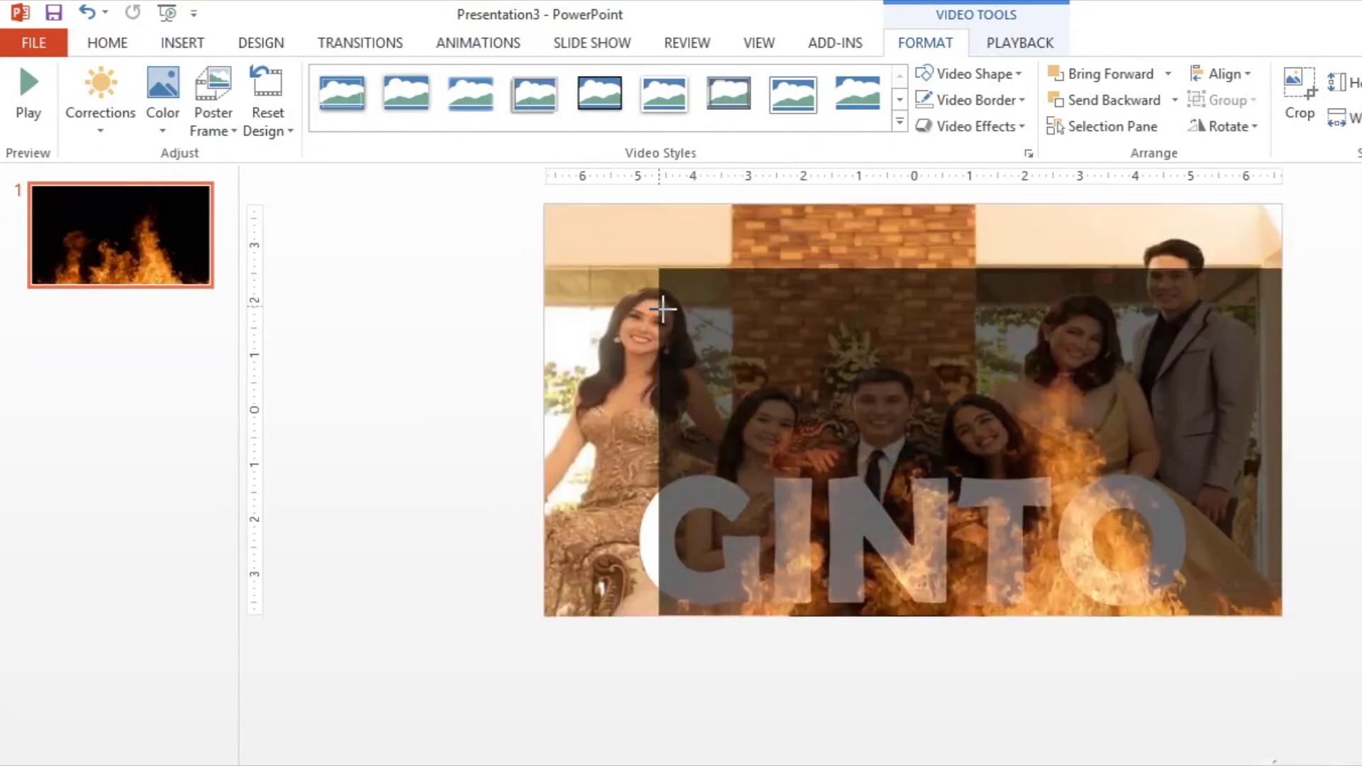
pyautogui.moveTo(912, 523); pyautogui.dragTo(844, 516)
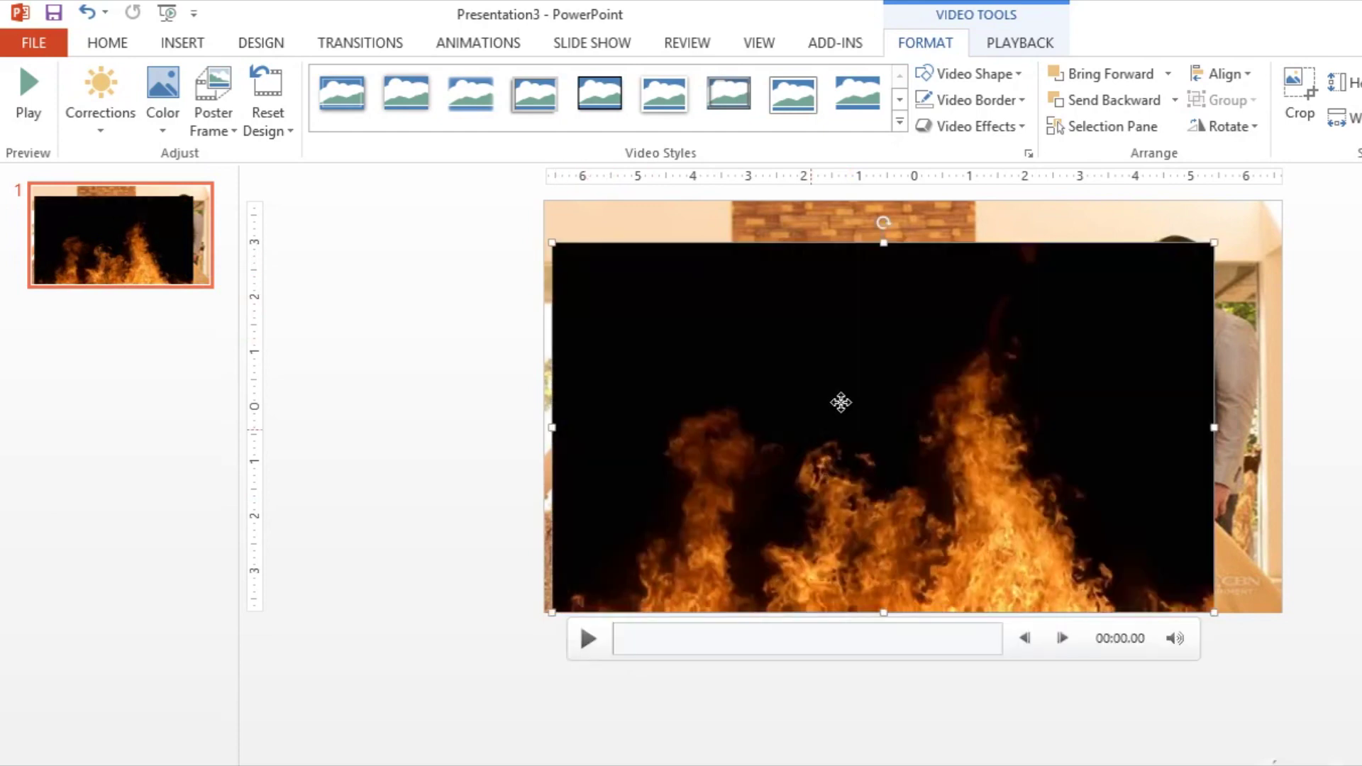
pyautogui.moveTo(842, 401)
pyautogui.mouseDown()
pyautogui.moveTo(836, 385)
pyautogui.moveTo(834, 422)
pyautogui.mouseUp()
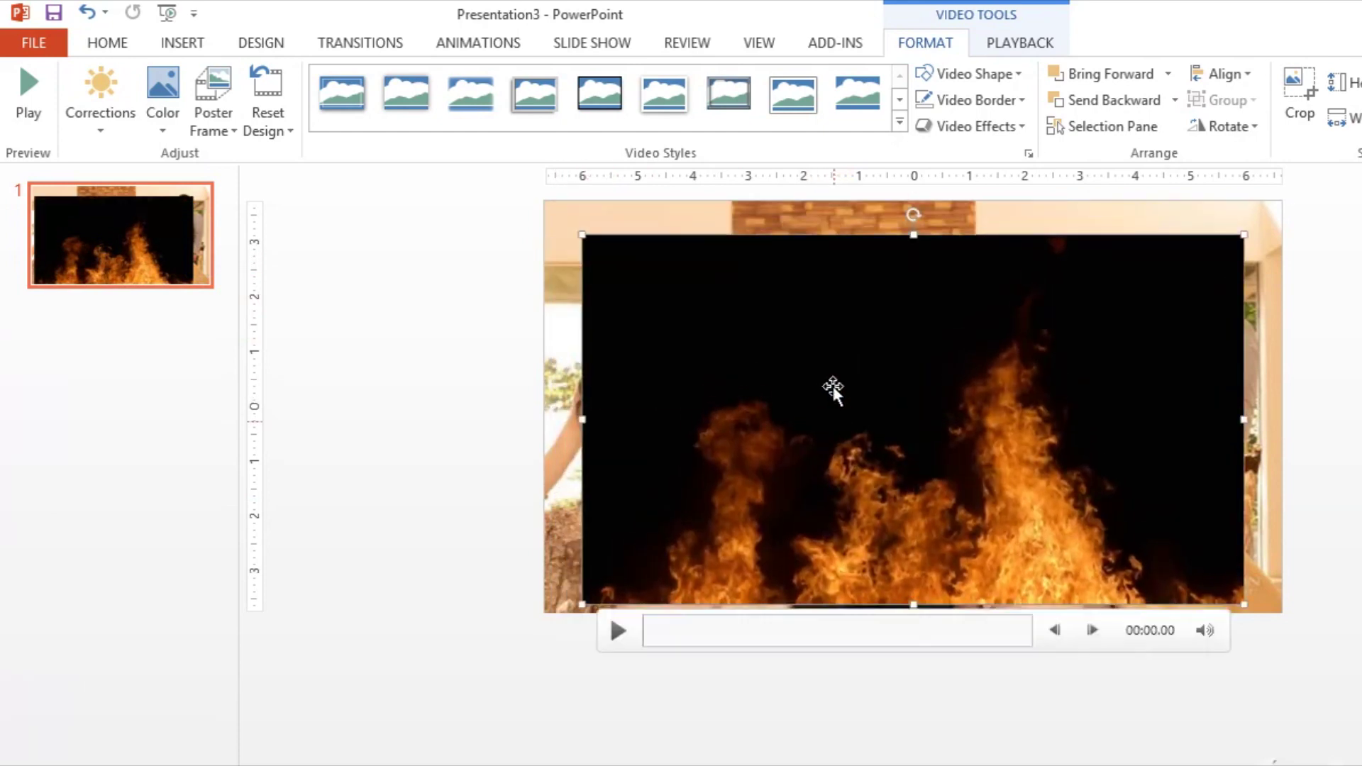
# Send the fire video to the back, behind the picture with the GINTO cut-out.
pyautogui.rightClick(838, 346)
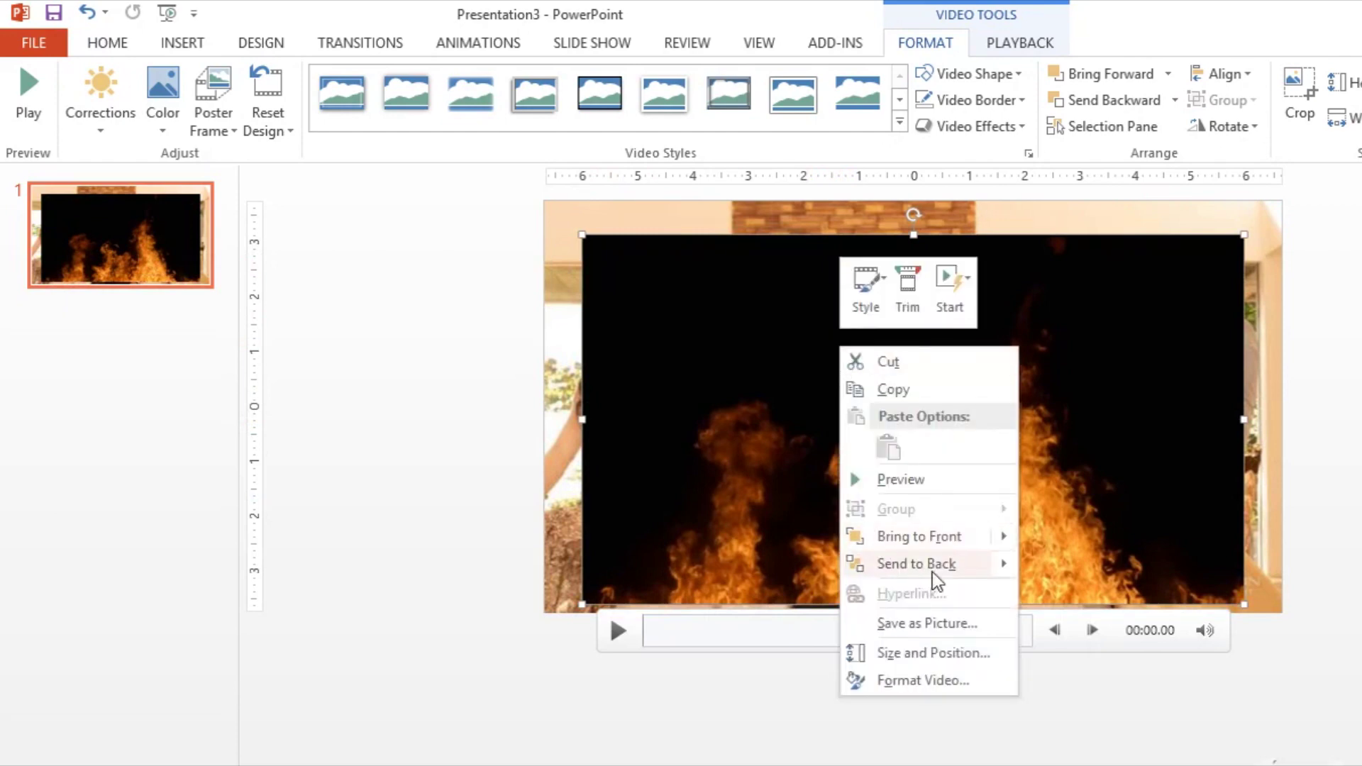
pyautogui.moveTo(976, 566)
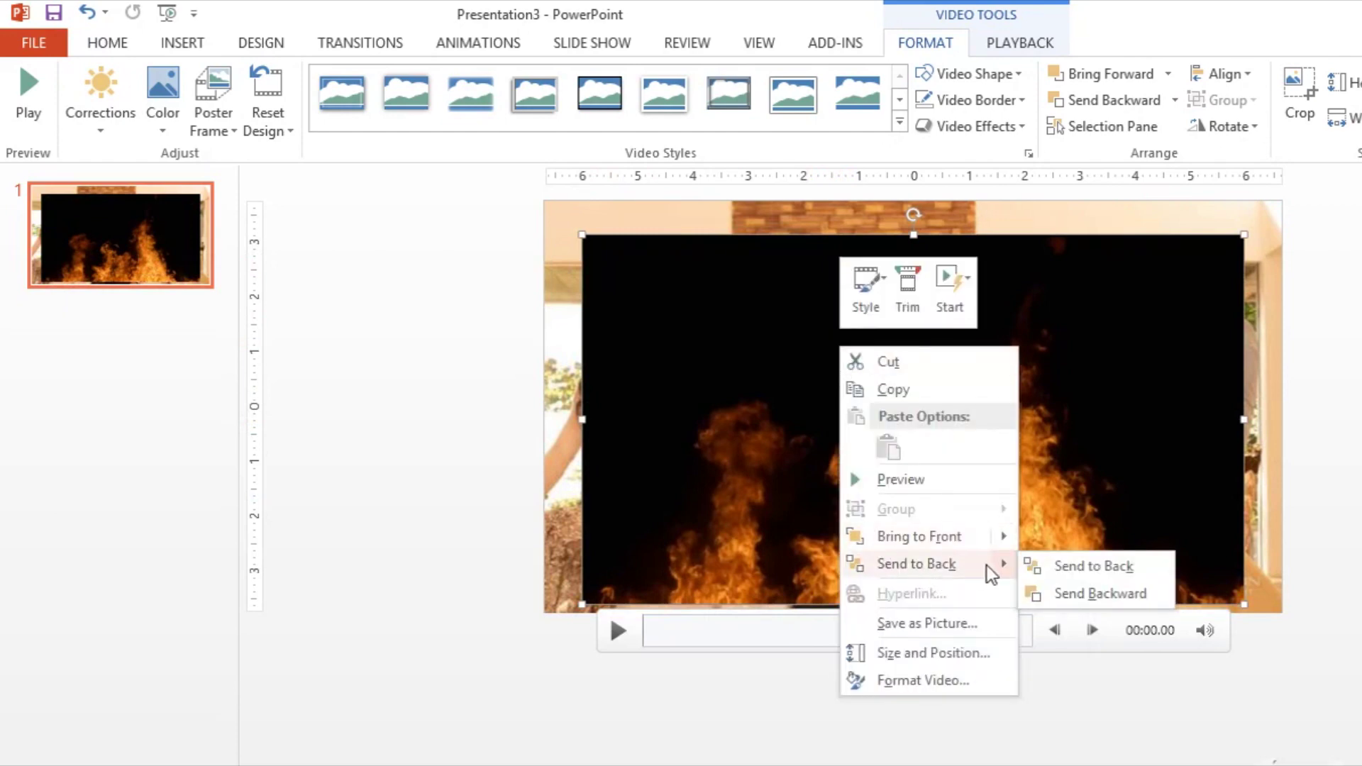
pyautogui.click(1078, 566)
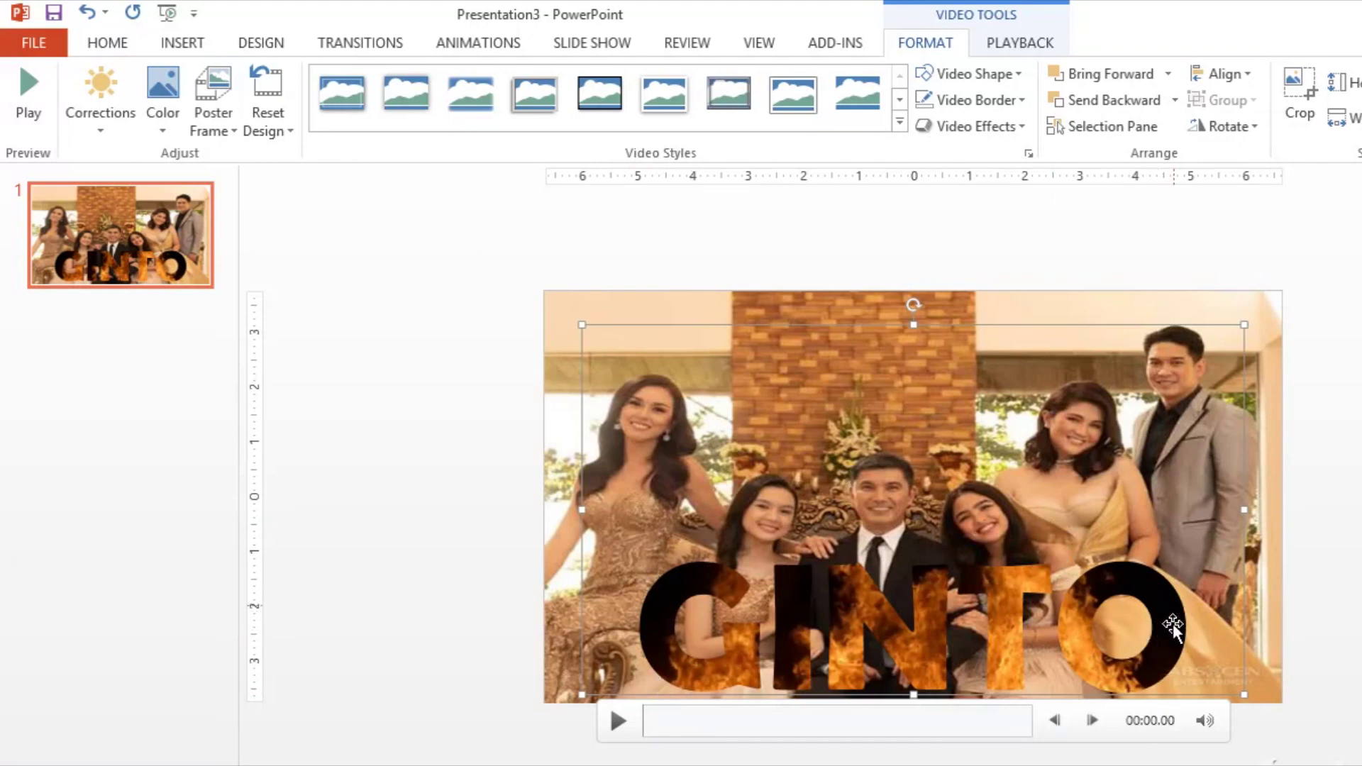
# Set the fire video to start Automatically and loop until stopped.
pyautogui.click(1020, 43)
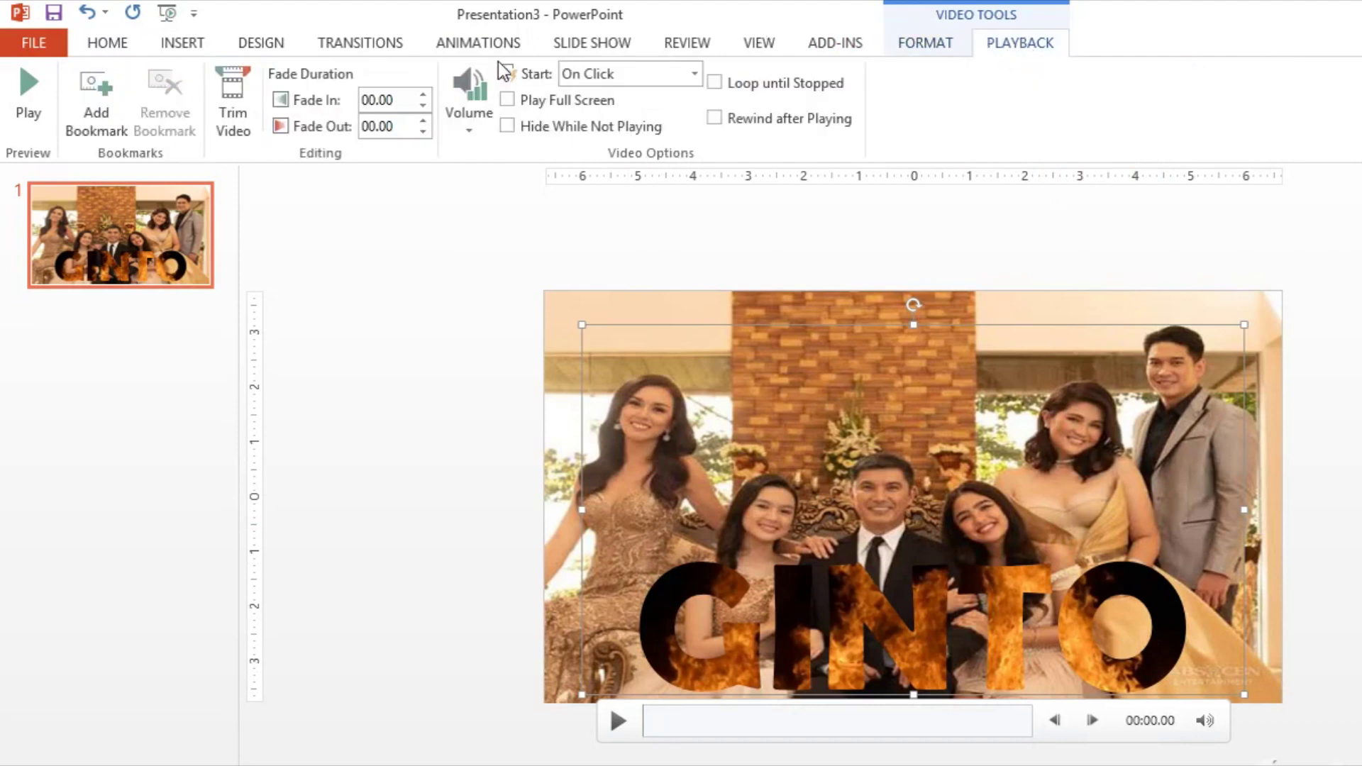
pyautogui.click(697, 76)
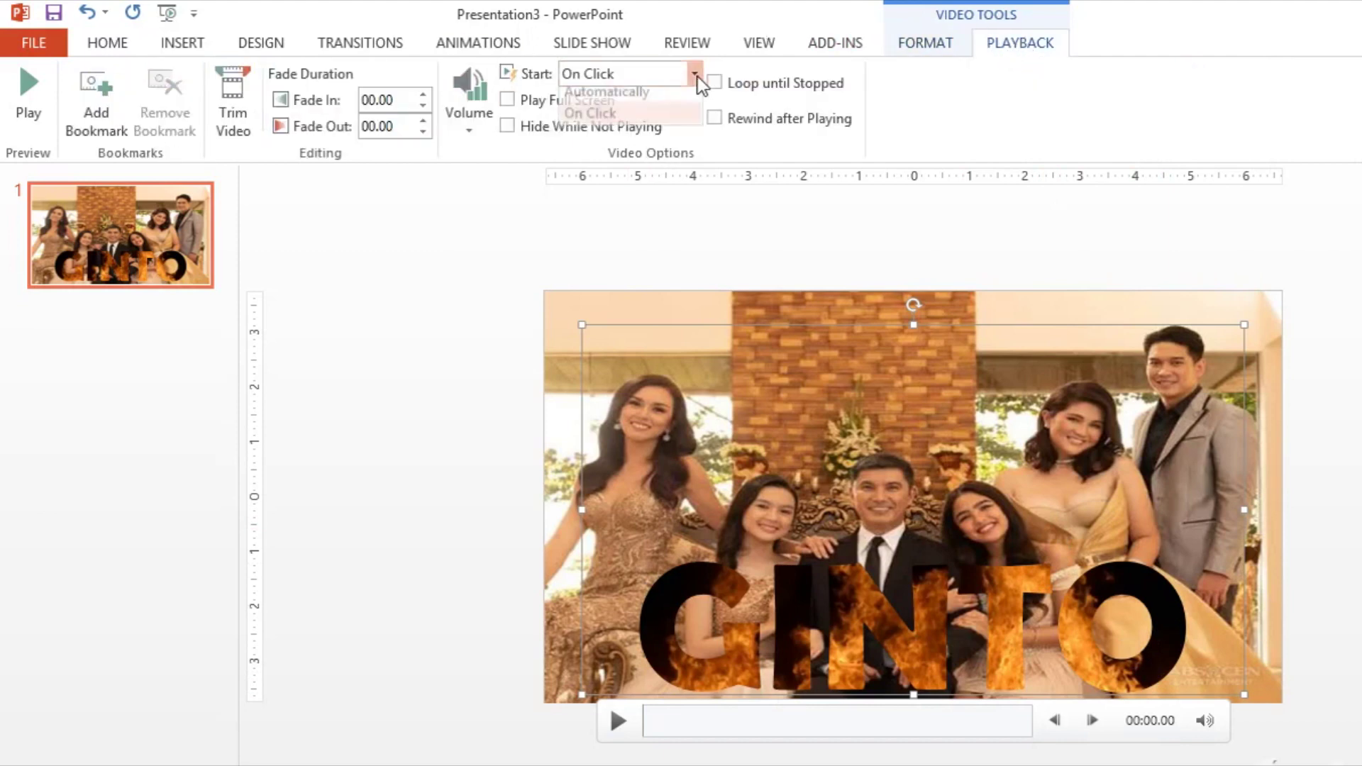
pyautogui.click(655, 100)
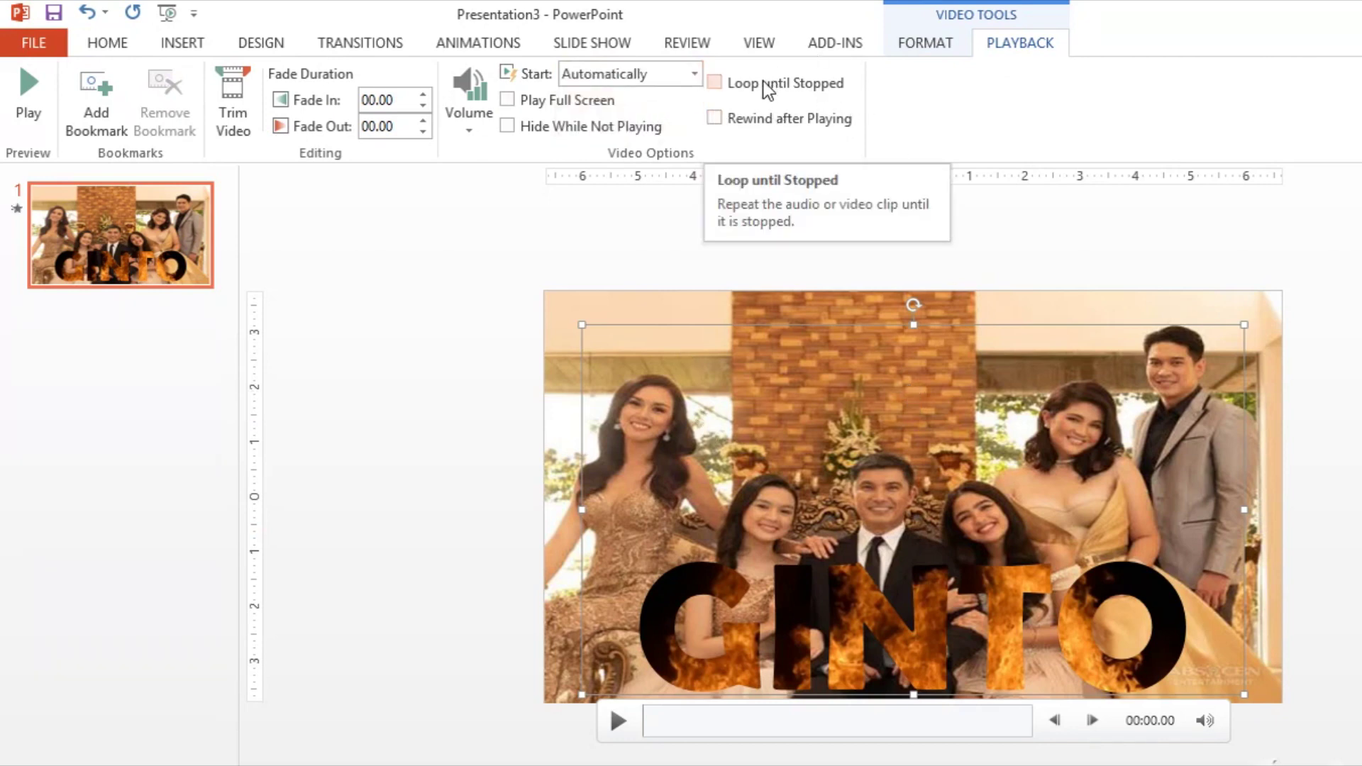
pyautogui.click(716, 82)
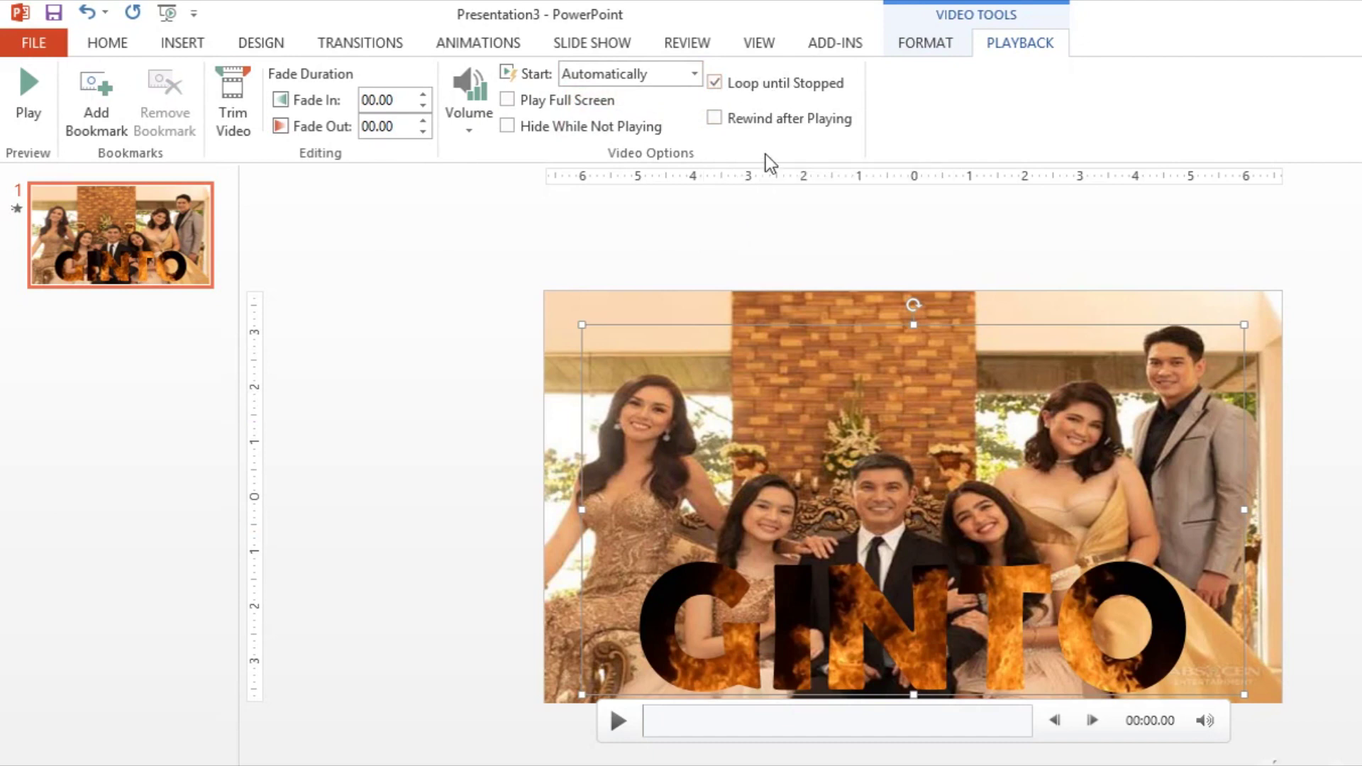